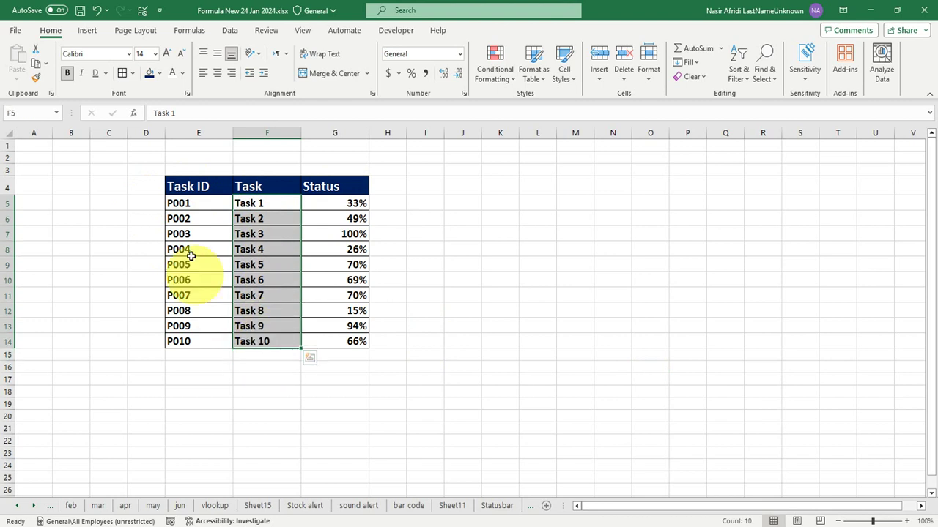
drag(186, 203, 196, 356)
click(249, 210)
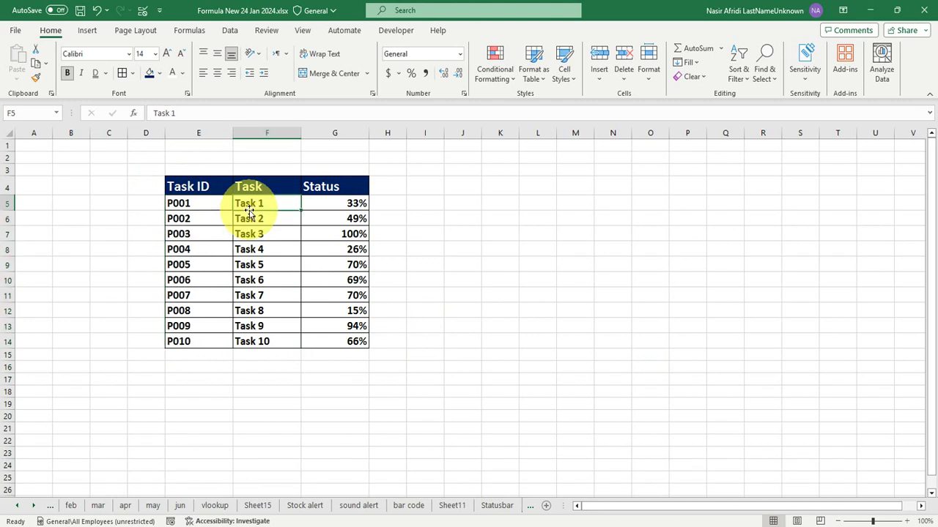
click(362, 206)
drag(341, 203, 334, 340)
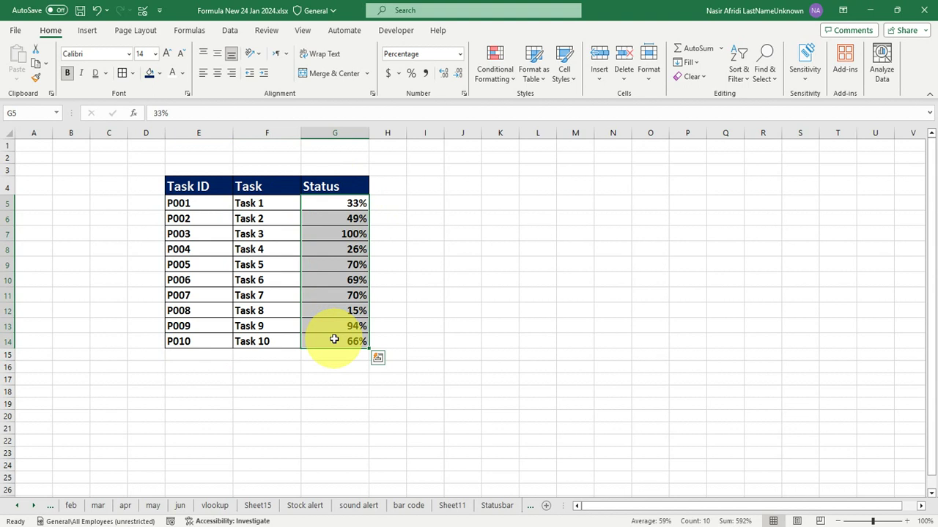
click(339, 234)
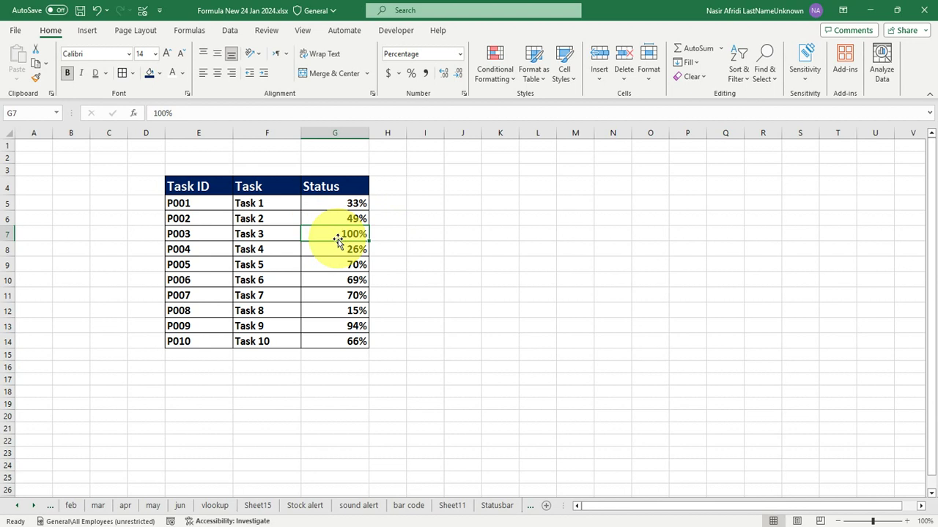
Step: Create a new conditional formatting rule for E5:G14 that formats all cells based on their values, using the Data Bar style
click(194, 205)
drag(193, 204, 354, 344)
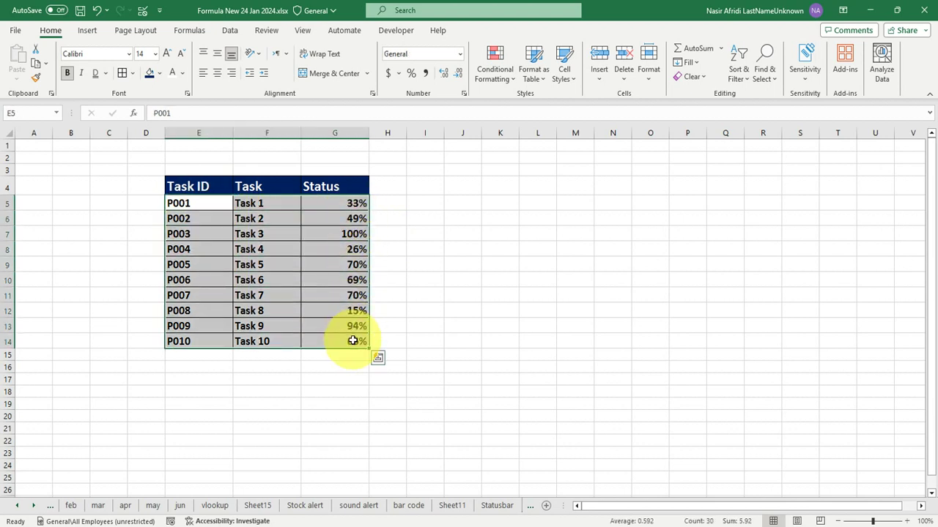
click(512, 78)
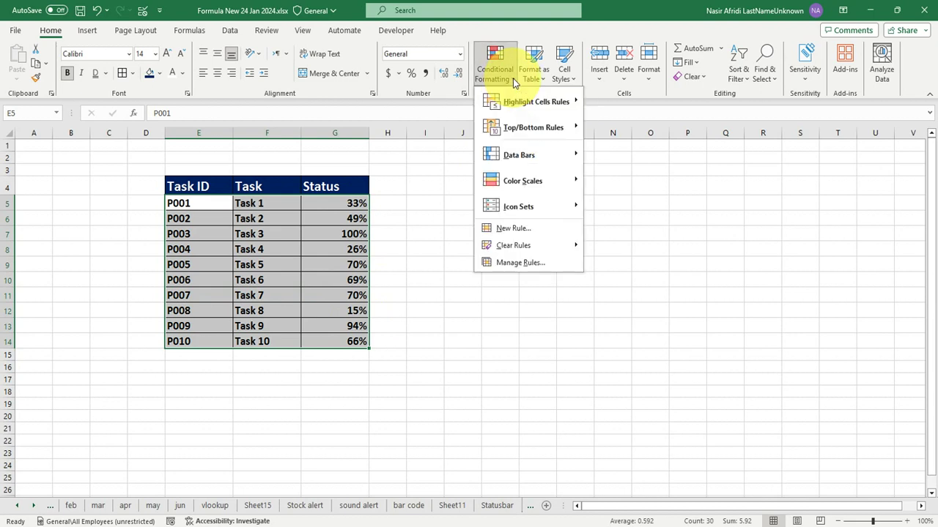
click(515, 230)
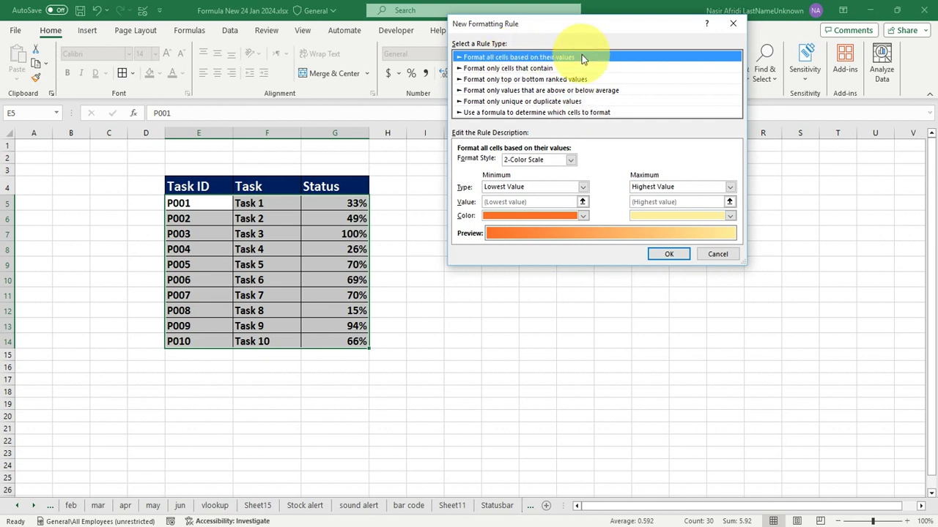
click(571, 159)
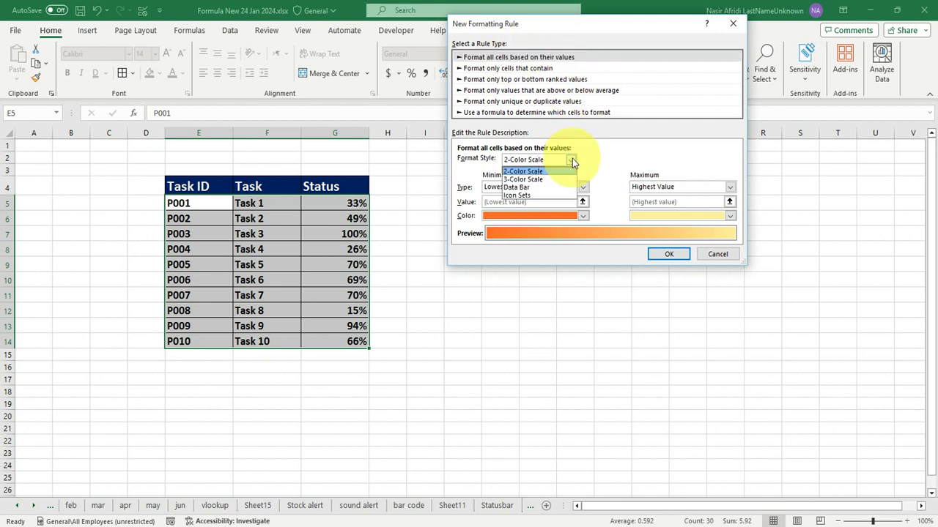
click(535, 188)
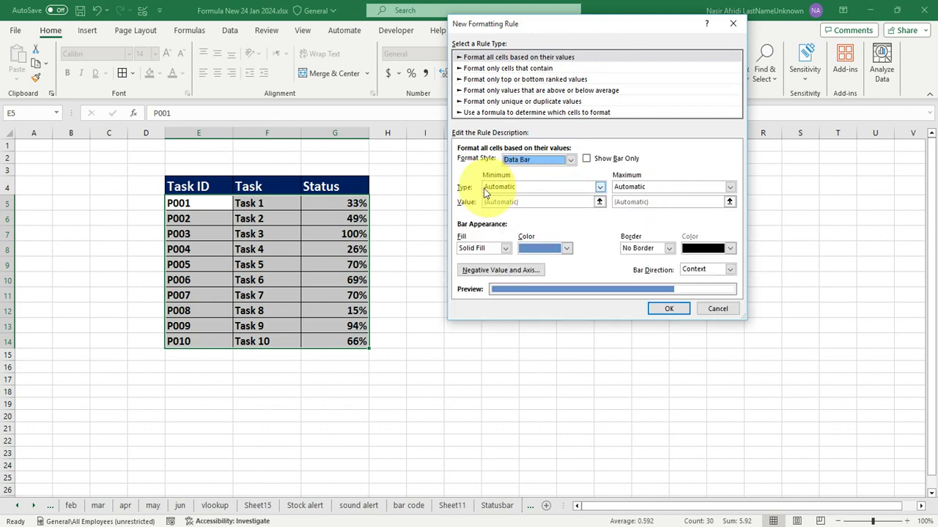
Step: Set the data bar's minimum to the Number type with value 0 and its maximum to the Number type with value 1
click(600, 188)
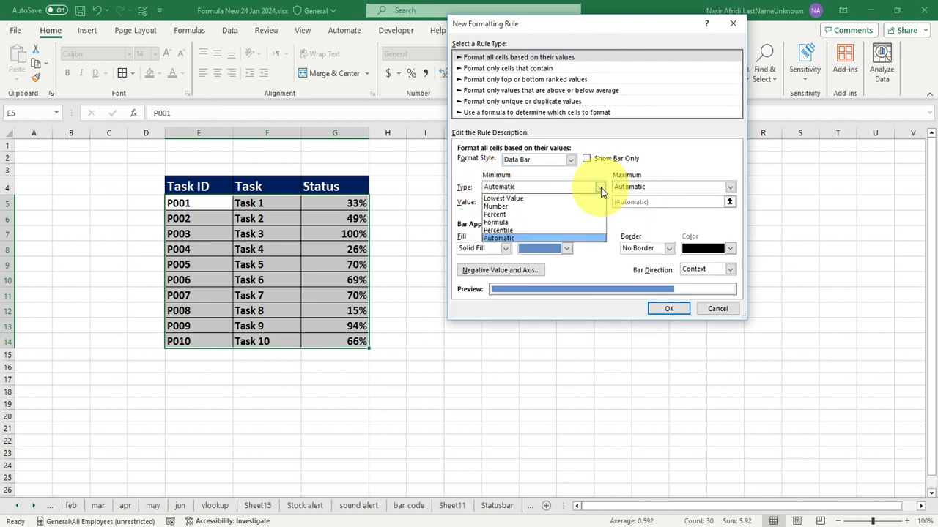
click(545, 206)
click(652, 186)
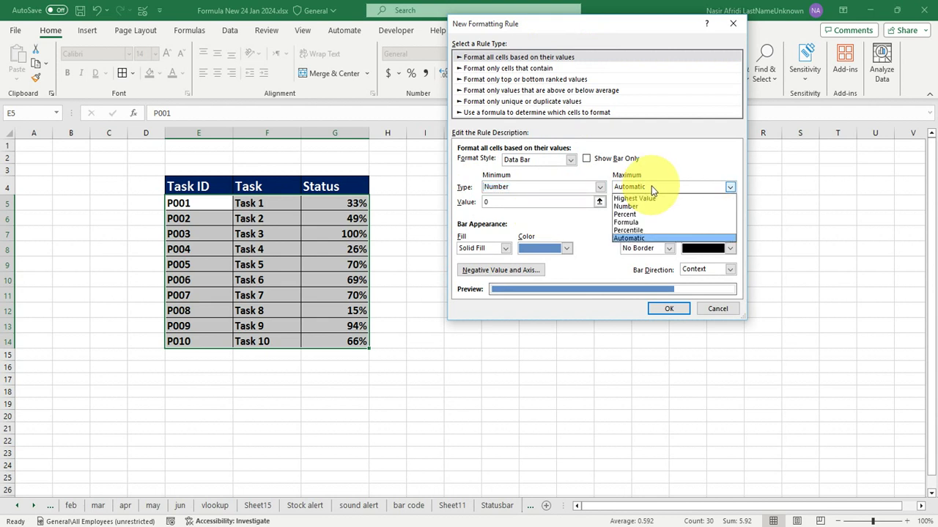
click(670, 212)
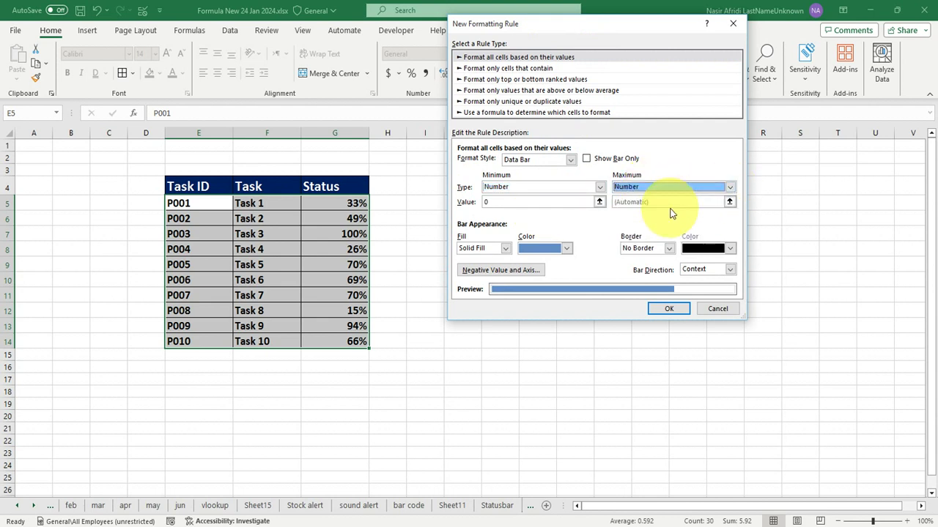
click(518, 205)
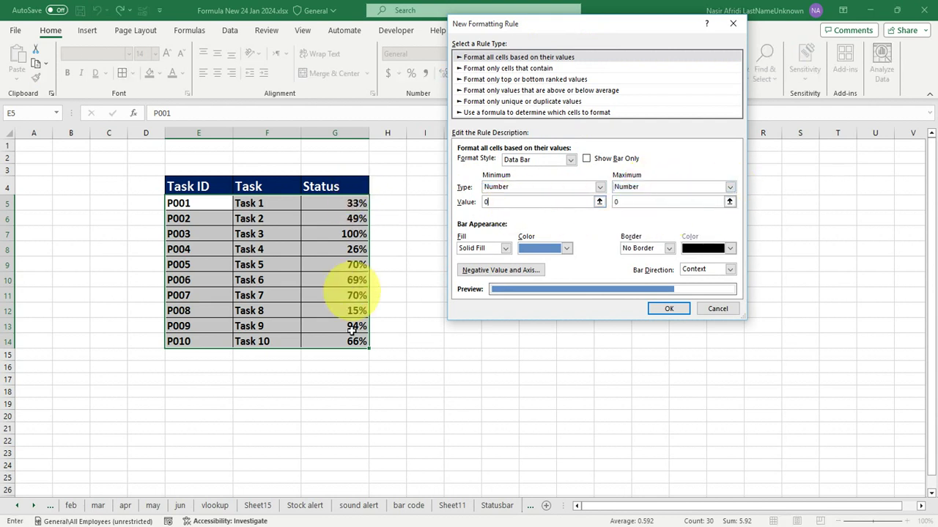
click(613, 203)
text(1)
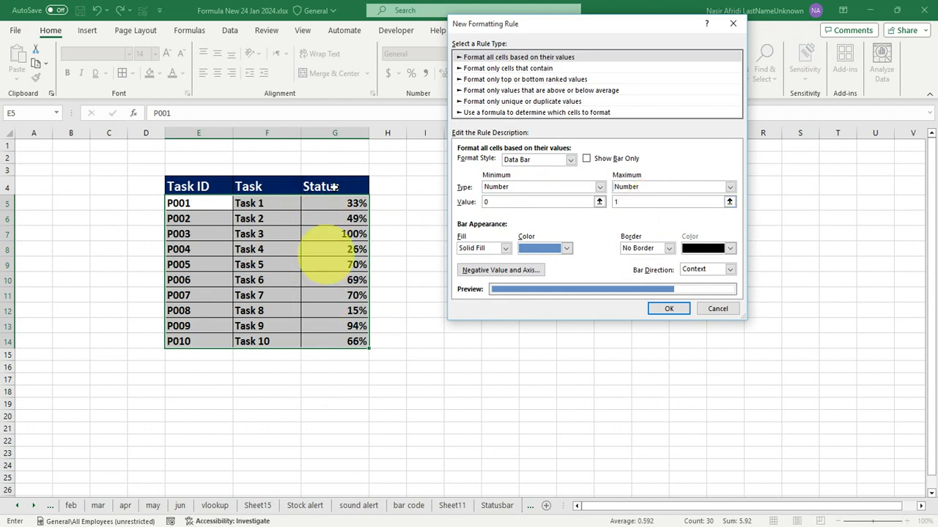
Step: Style the data bars with a gradient fill in standard red and a solid border
click(505, 248)
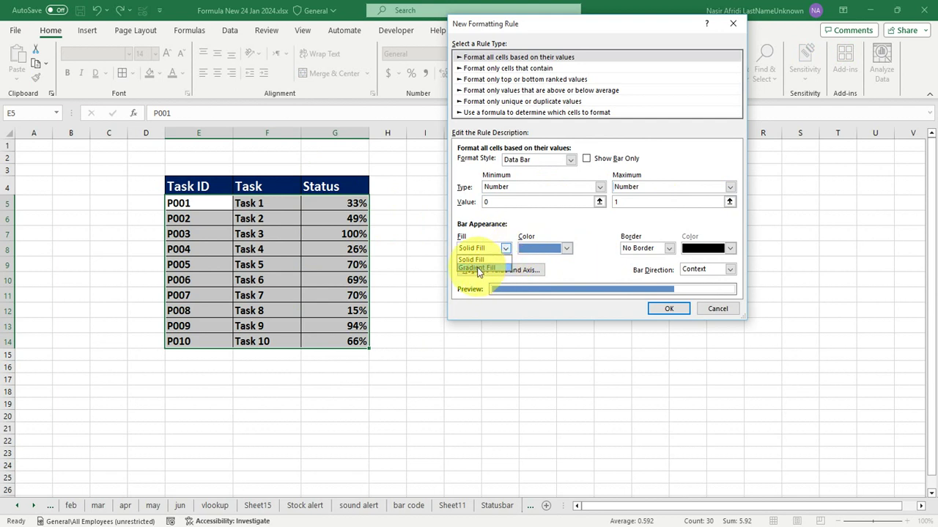
click(478, 268)
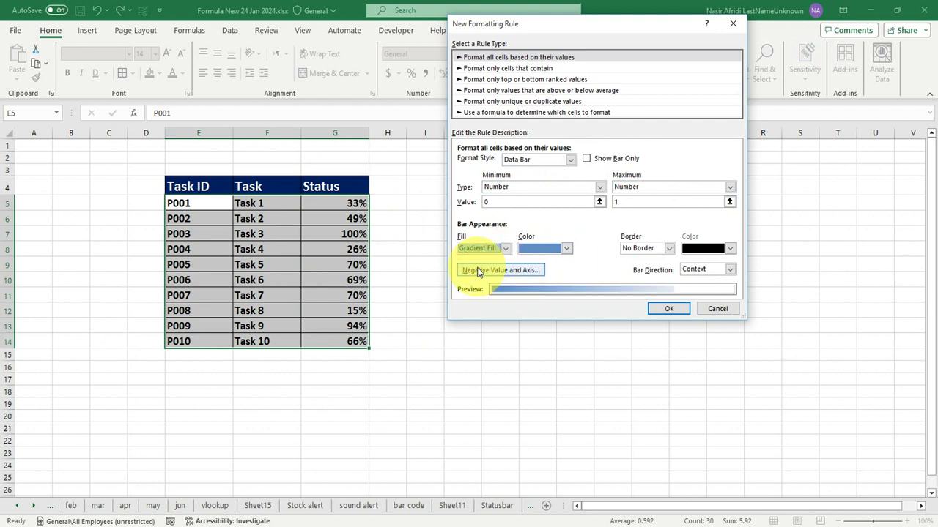
click(568, 249)
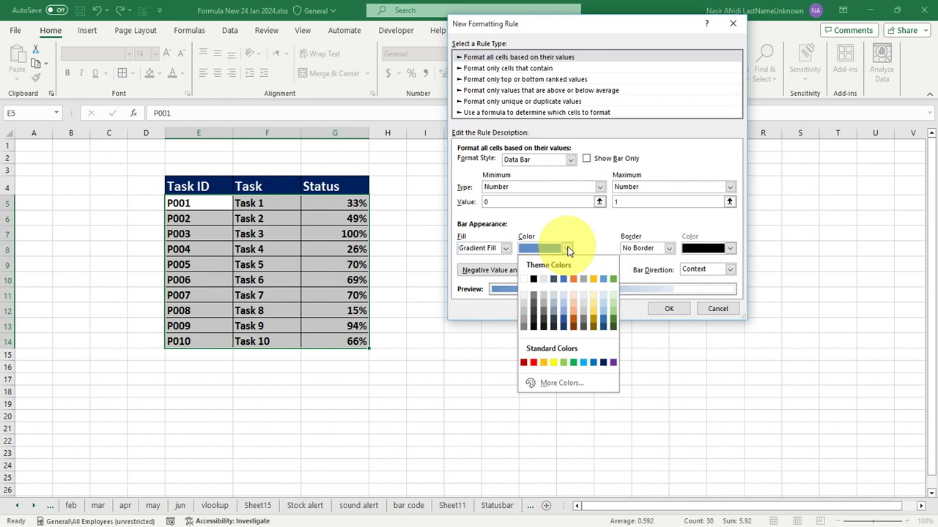
click(534, 362)
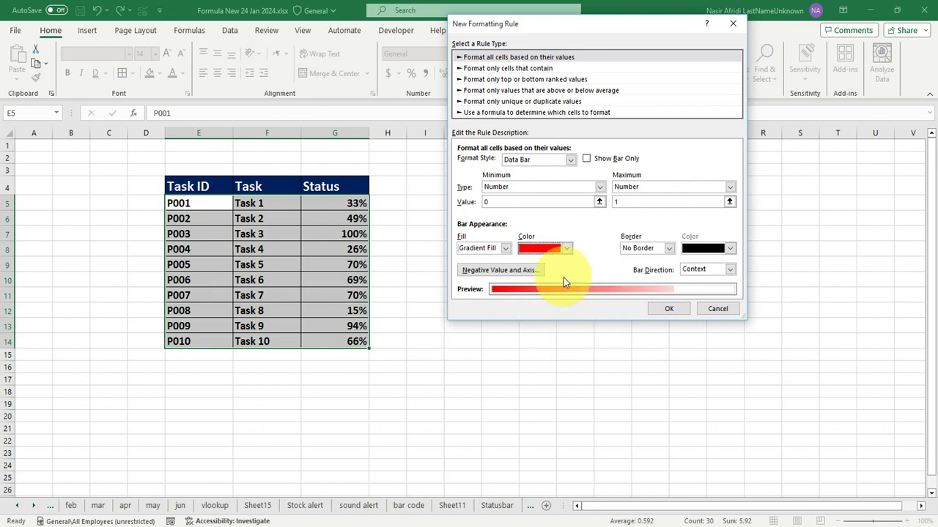
click(731, 269)
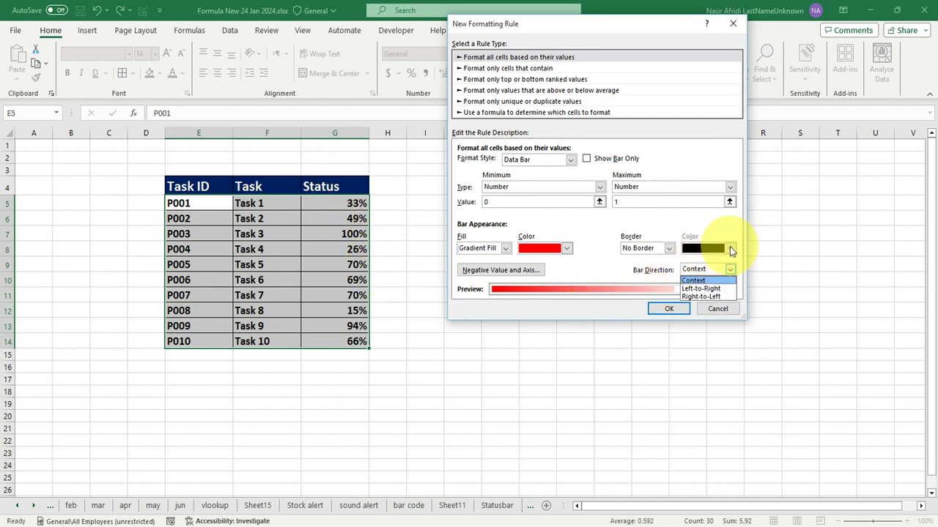
click(672, 251)
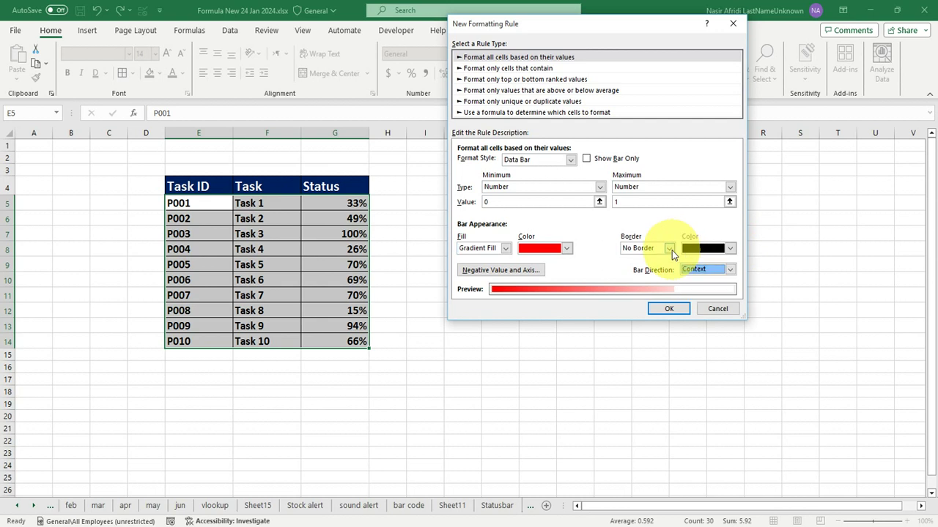
click(671, 249)
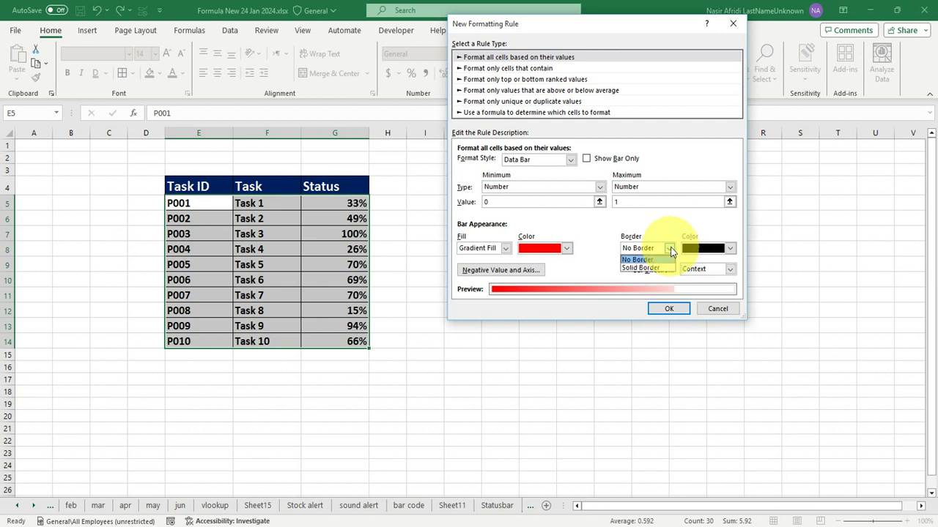
click(639, 268)
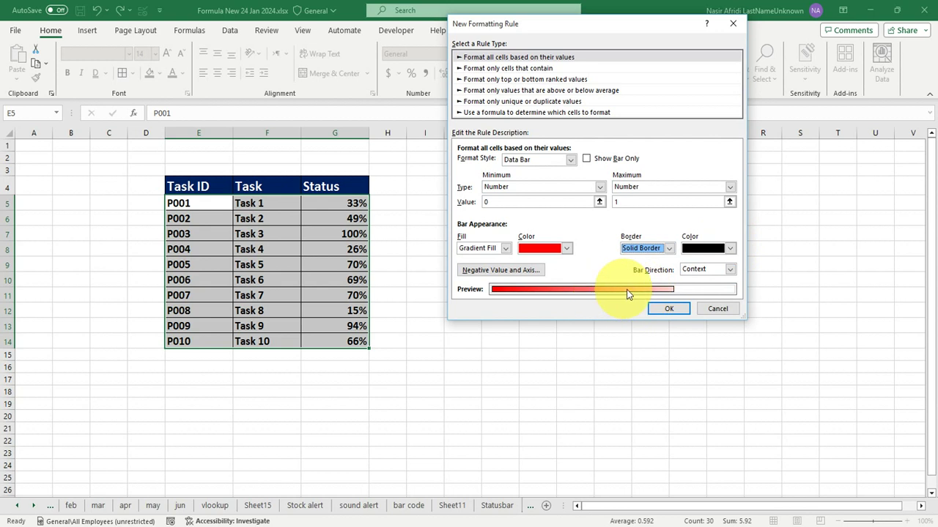
Step: Set the bar direction to Left-to-Right, apply the rule, and widen the Status column G
click(730, 270)
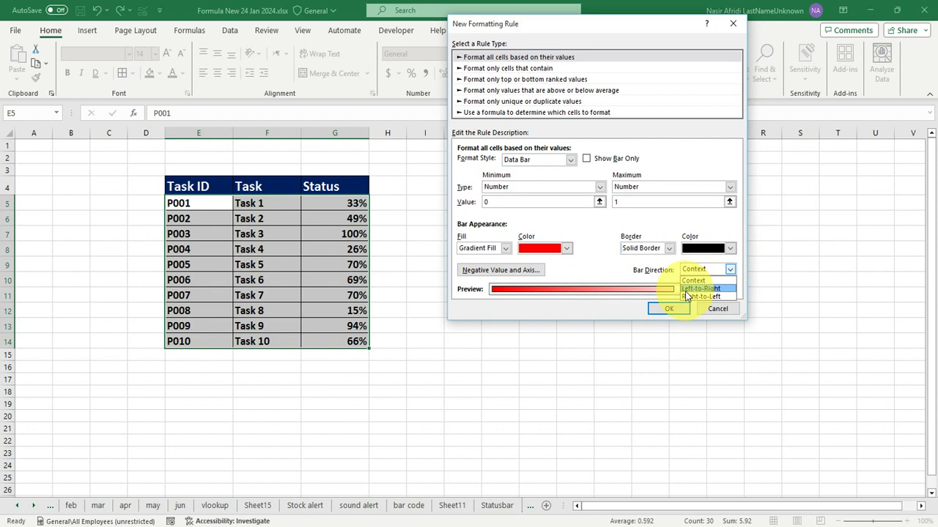
click(700, 288)
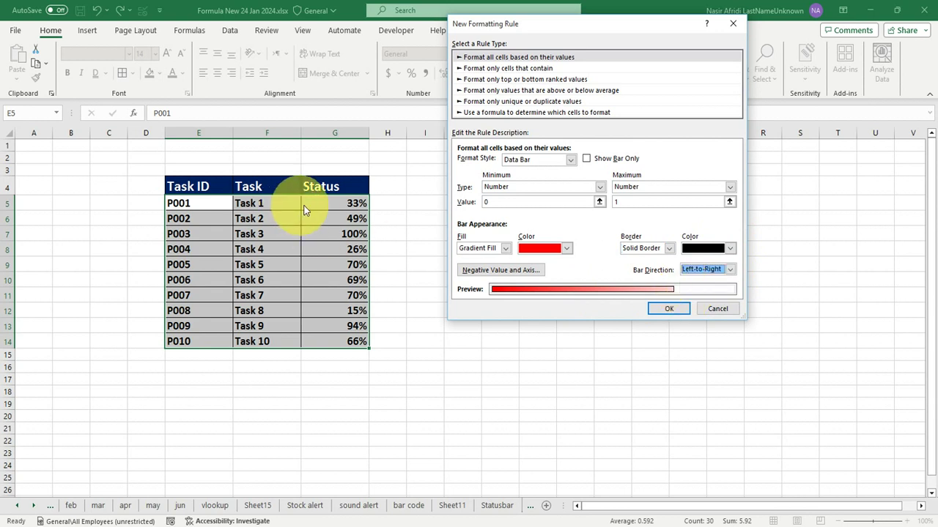
click(663, 308)
drag(368, 133, 427, 129)
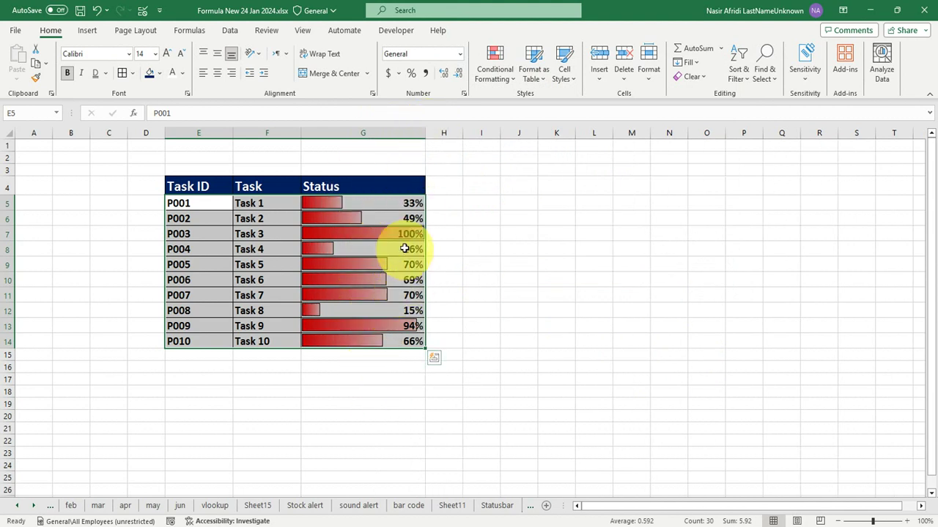
Step: Change the Status values to 35% for Task 6, 59% for Task 3 and 100% for Task 1
click(412, 279)
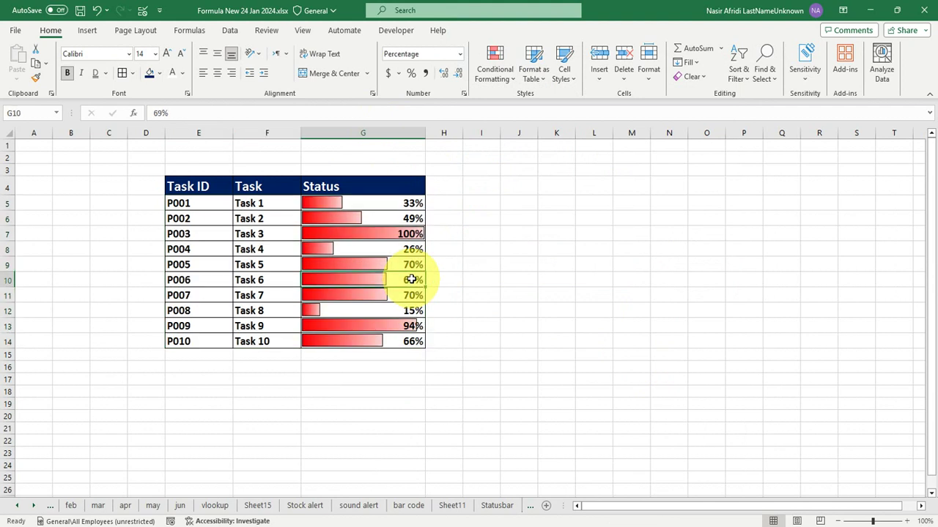
text(35)
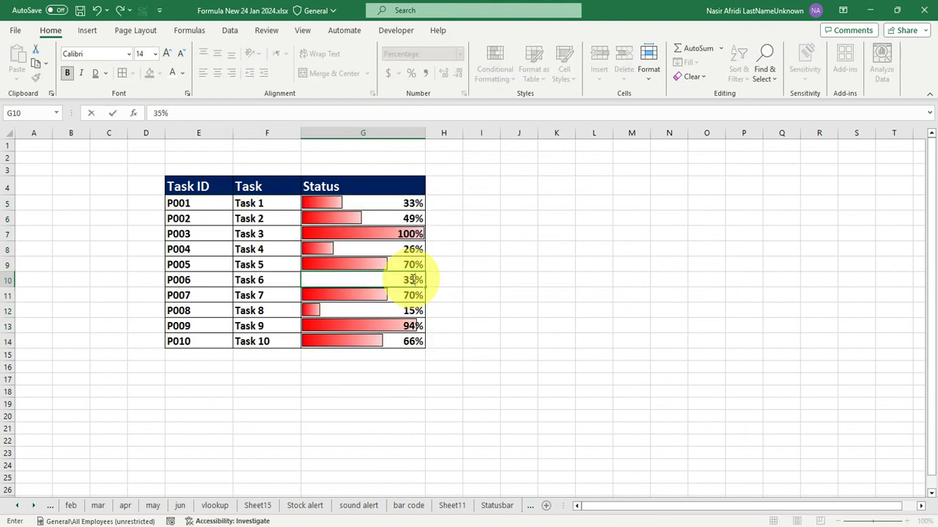
key(Return)
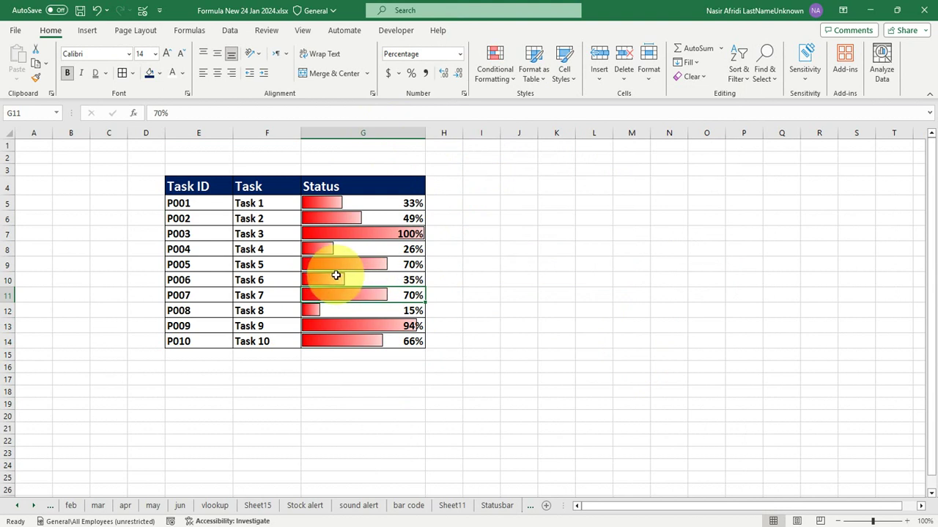
click(370, 233)
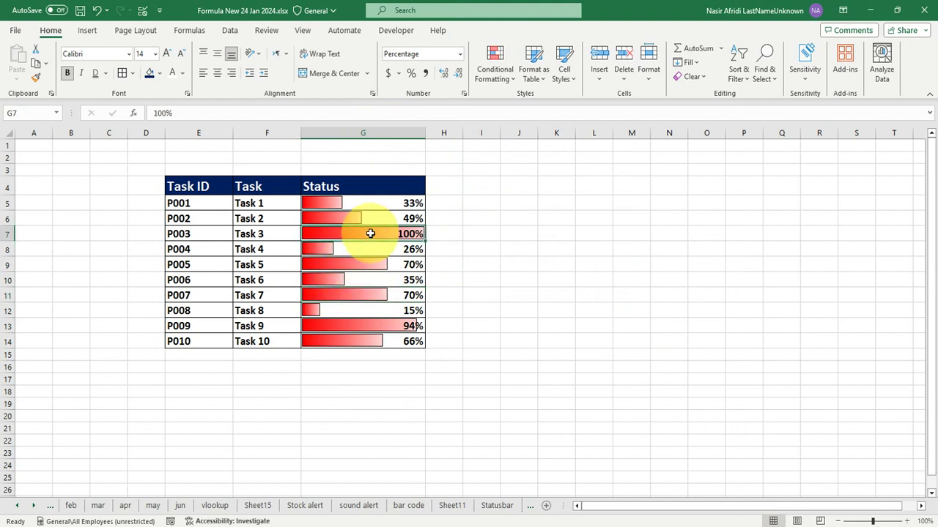
text(59)
key(Return)
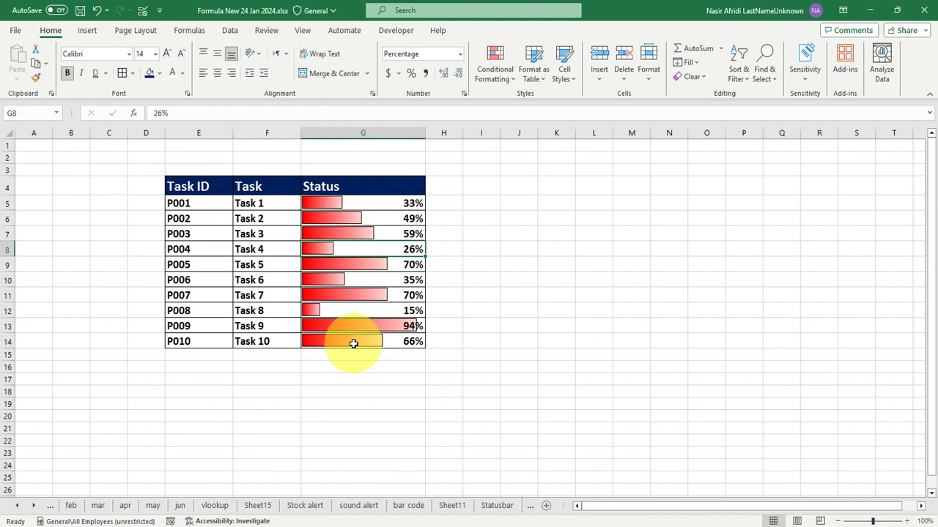
click(355, 205)
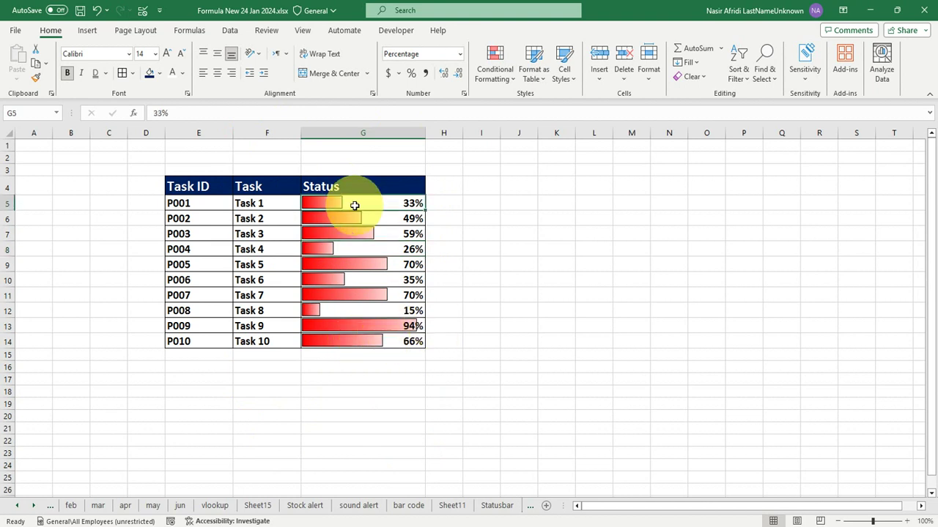
text(100)
key(Return)
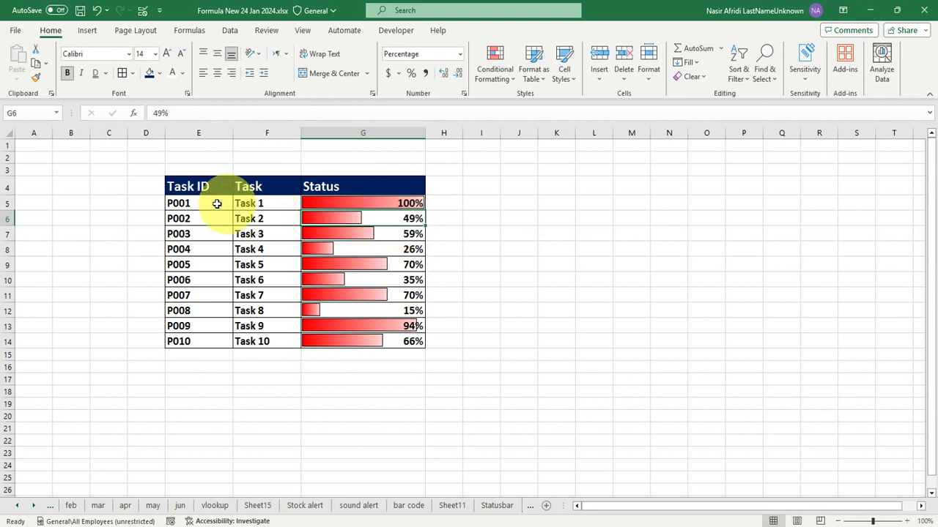
Step: Create a formula-based conditional formatting rule for the task rows E5:G14 with the formula =$G5=100%
drag(183, 202, 408, 341)
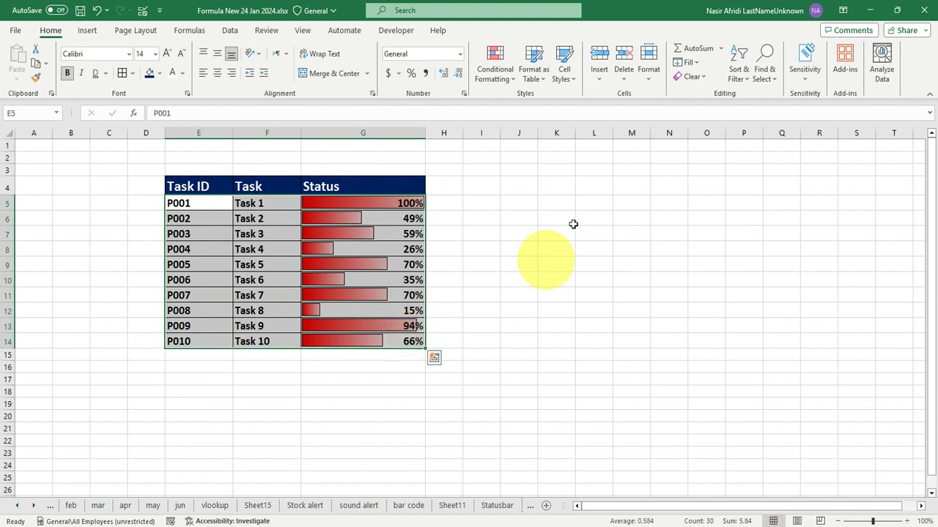
click(516, 79)
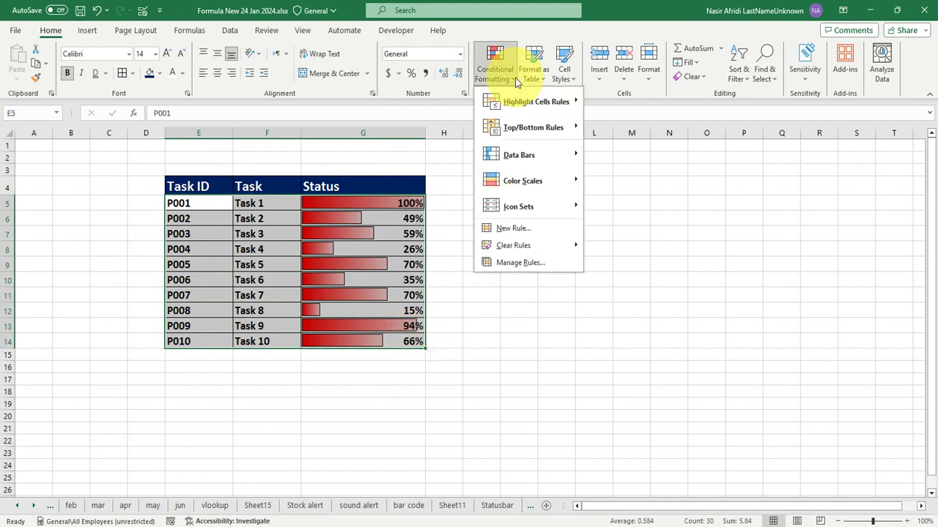
click(512, 230)
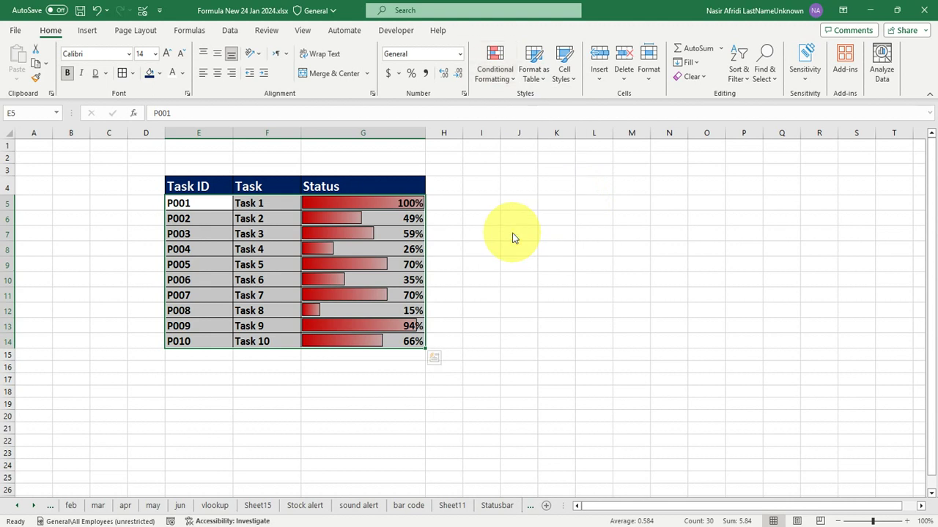
click(523, 142)
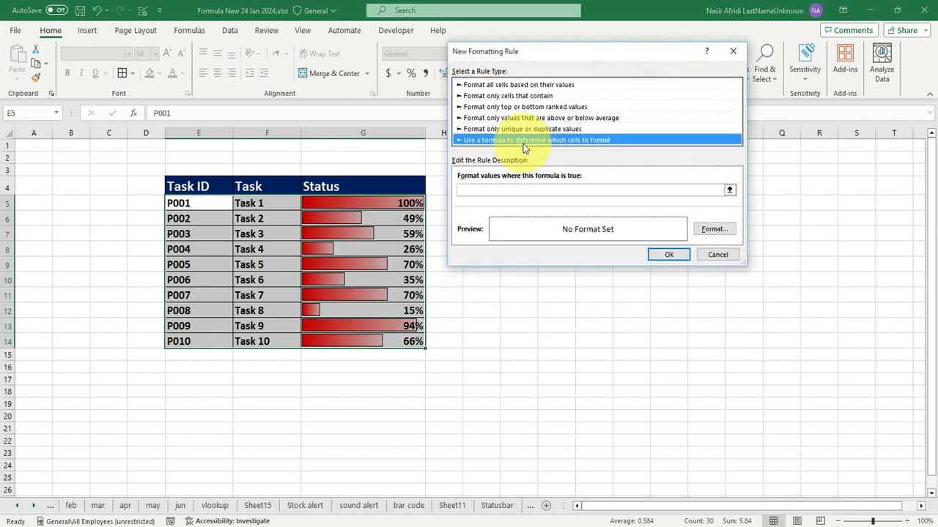
click(492, 191)
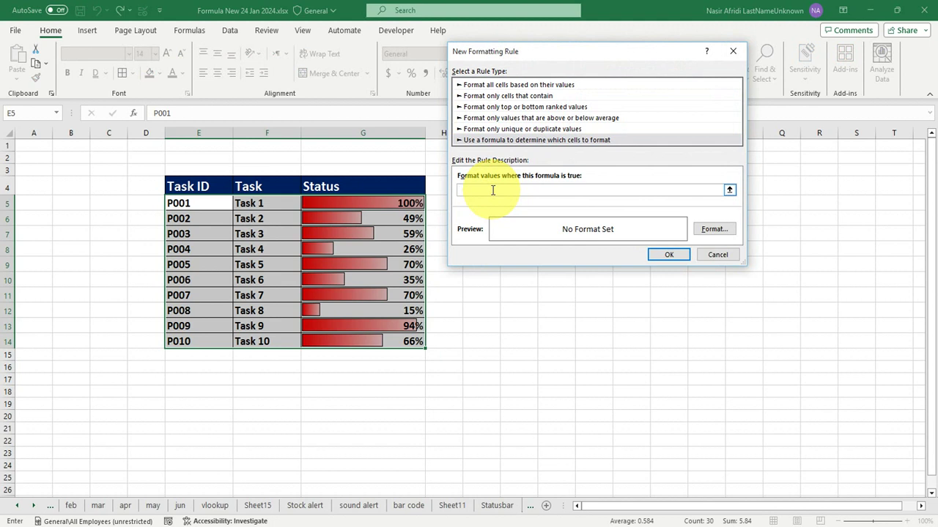
text(=)
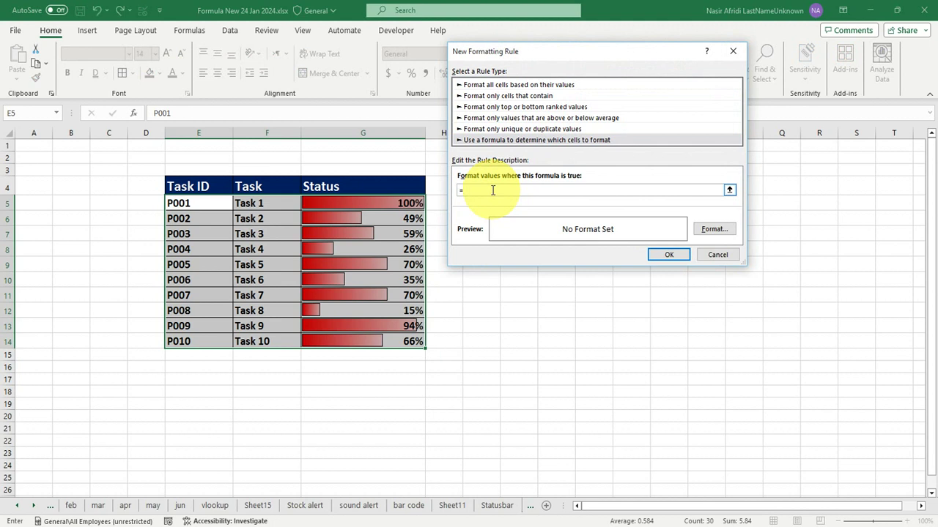
click(365, 202)
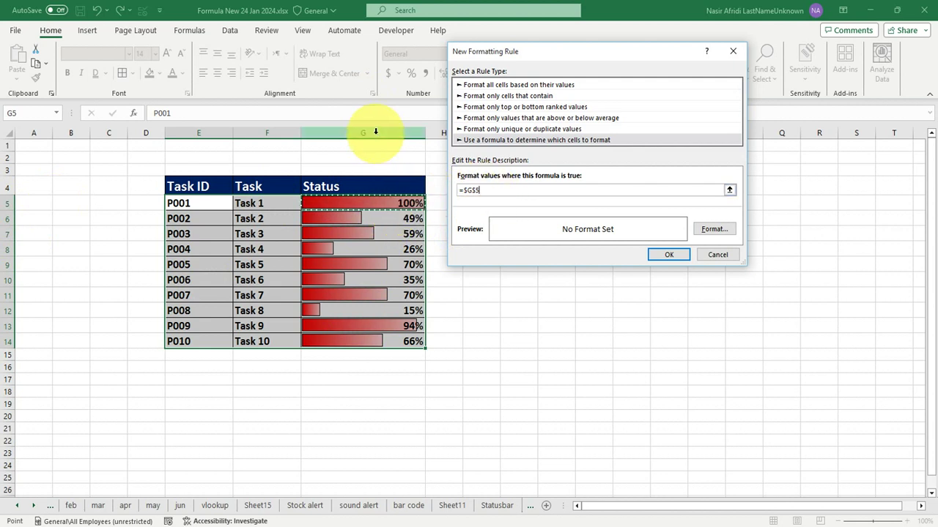
click(477, 192)
key(BackSpace)
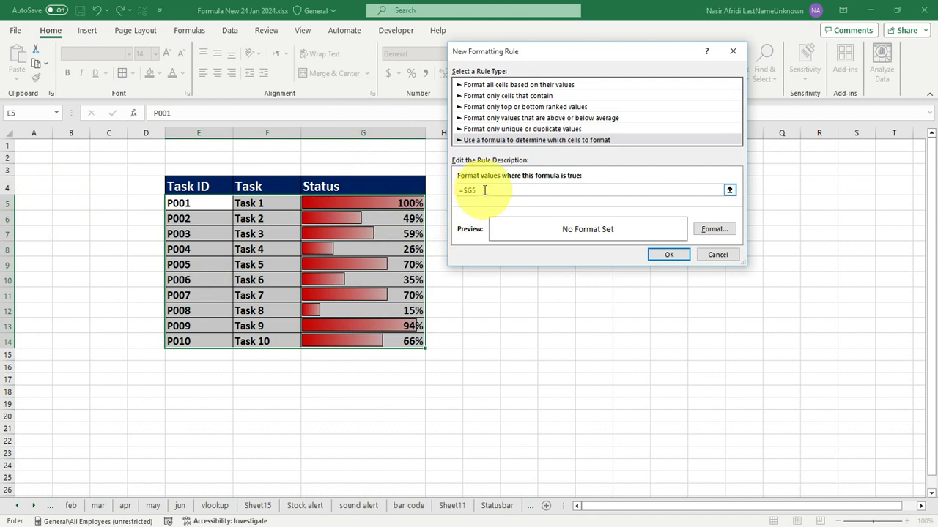
text(=100%)
Step: Give the rule a standard green fill and the custom number format "SUccesfully! Completed"
click(715, 230)
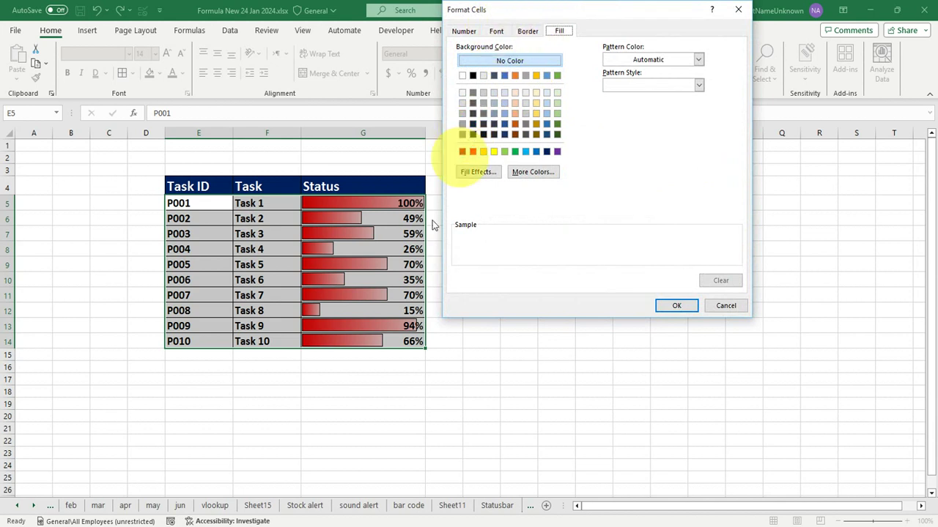
click(514, 152)
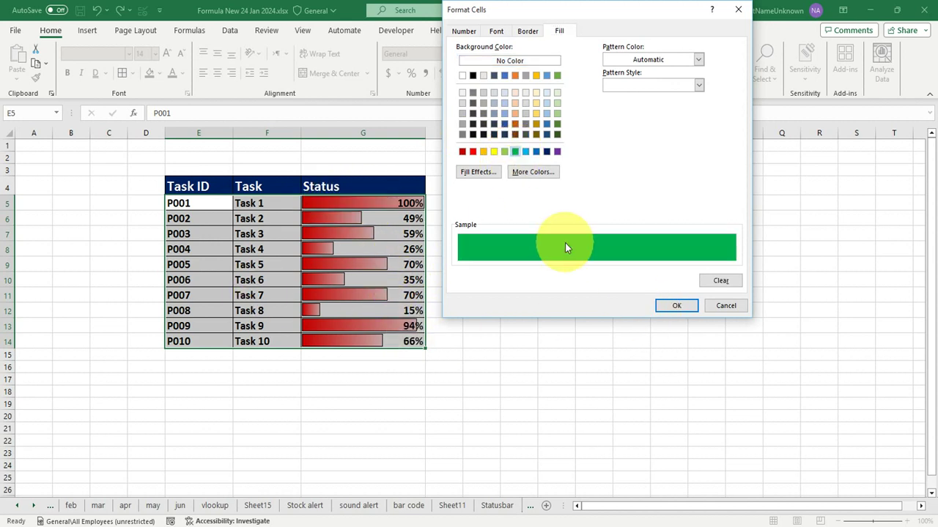
click(464, 33)
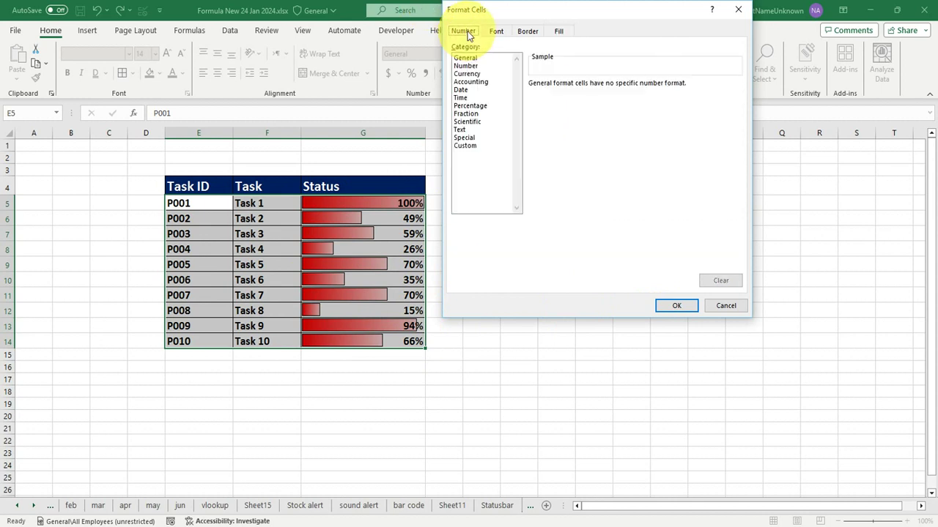
click(466, 145)
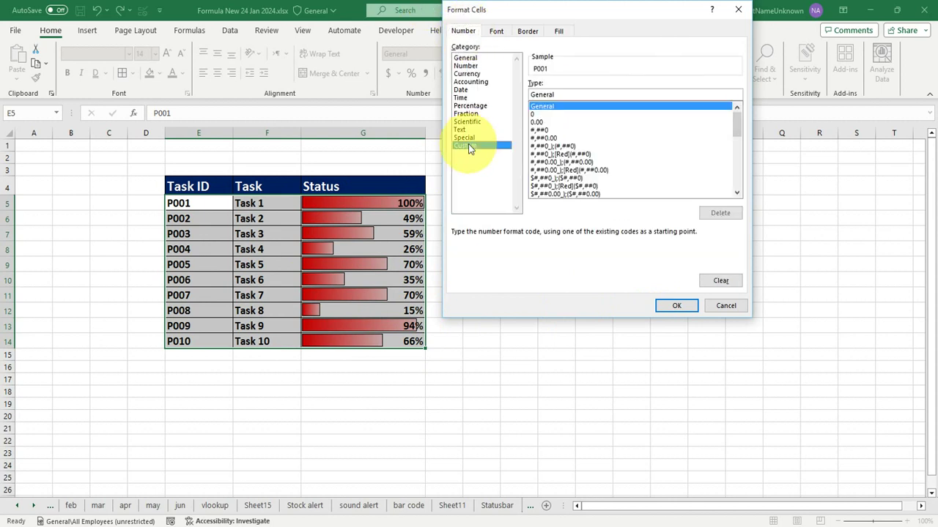
click(527, 94)
text(SUcc)
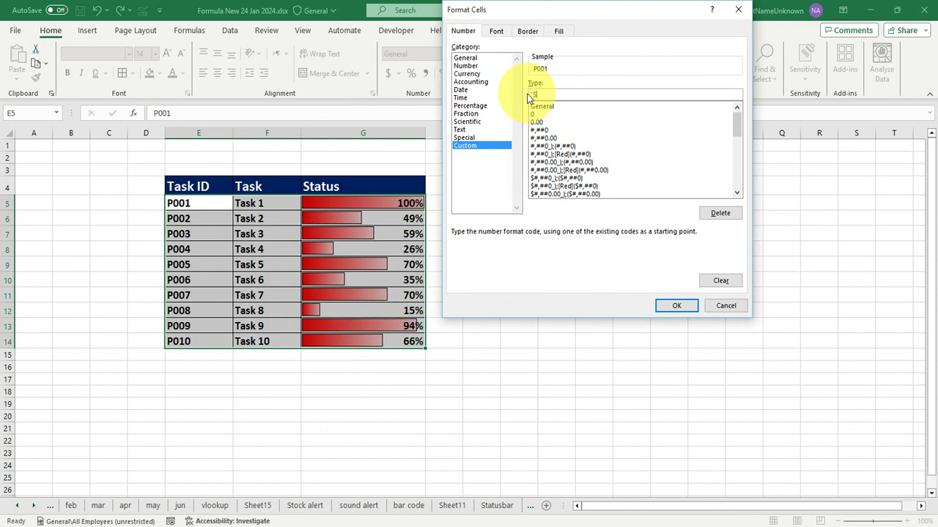
text(esfully! Completed")
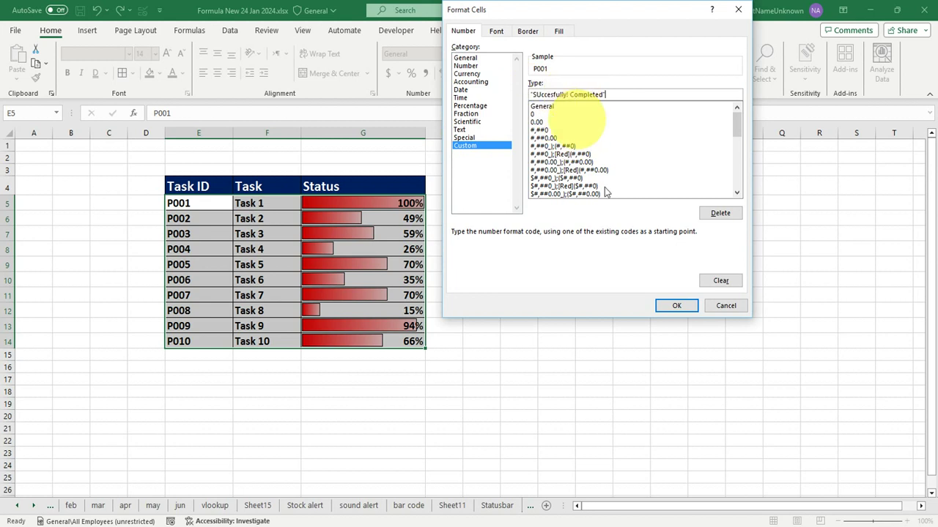
click(675, 309)
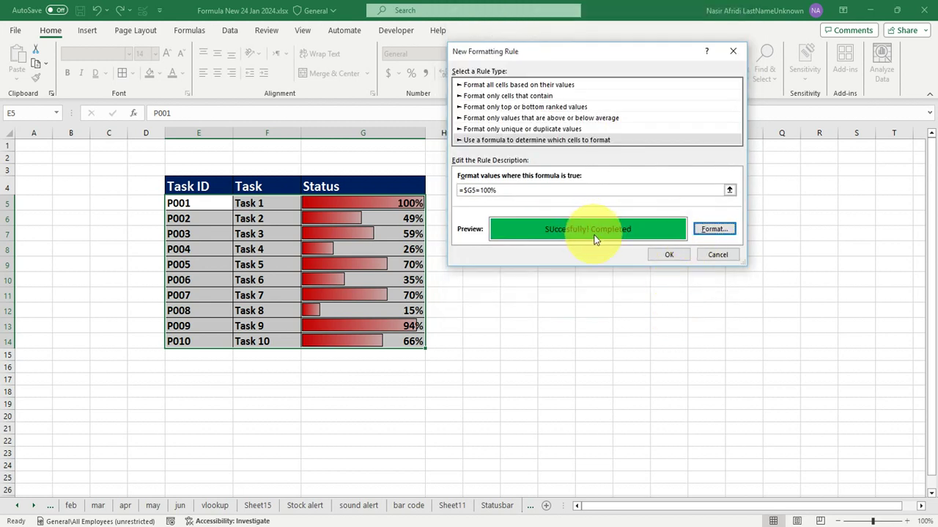
Step: Apply the rule with a bold white font, and auto-fit the width of the Status column G
click(715, 229)
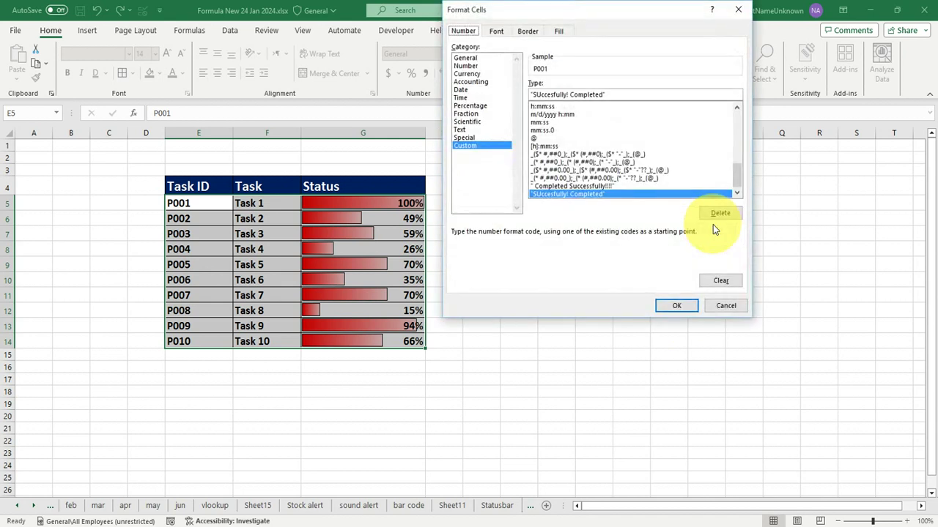
click(496, 32)
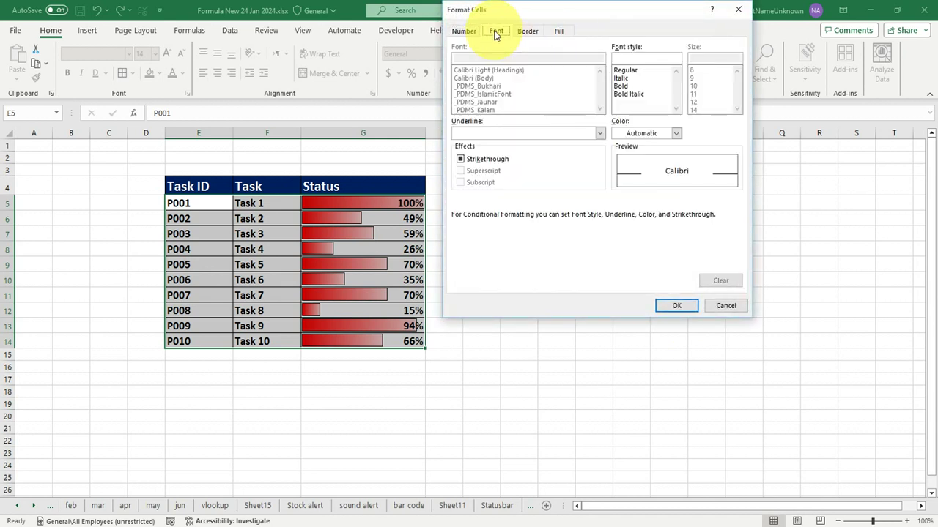
click(623, 86)
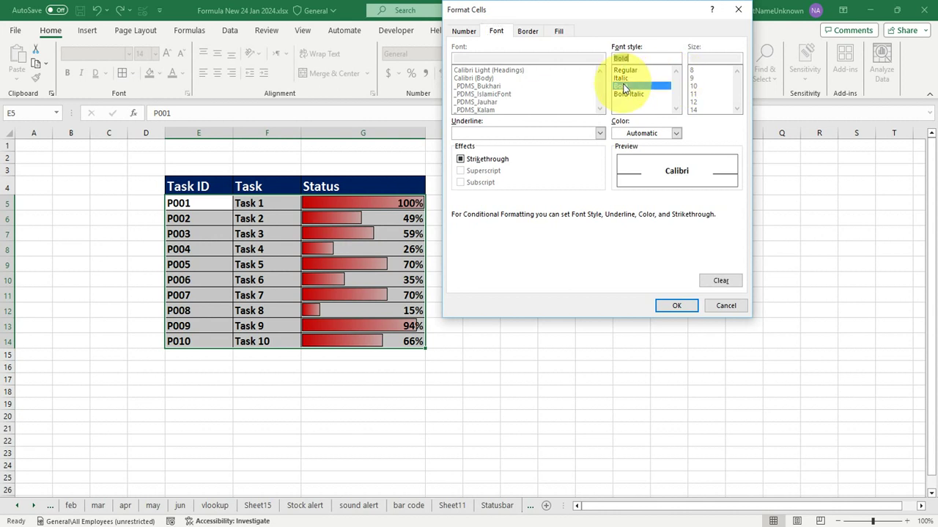
click(679, 132)
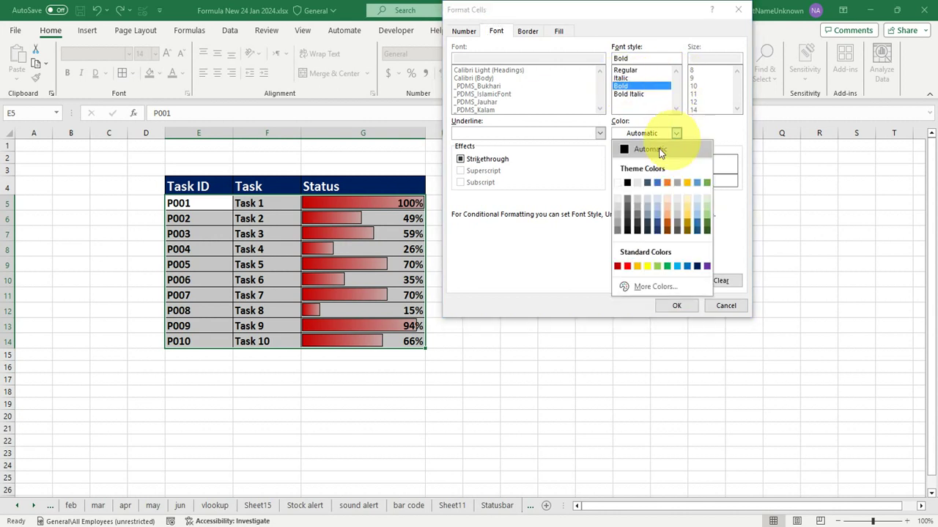
click(621, 184)
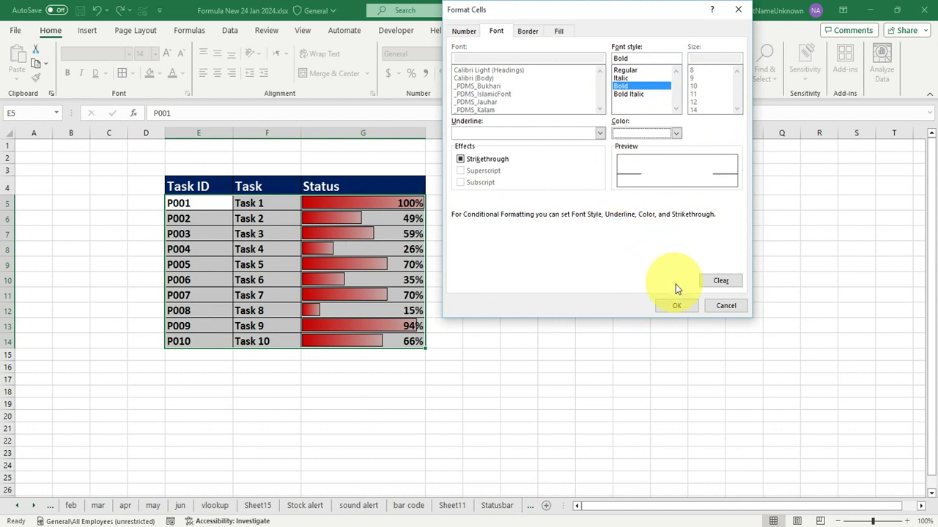
click(677, 305)
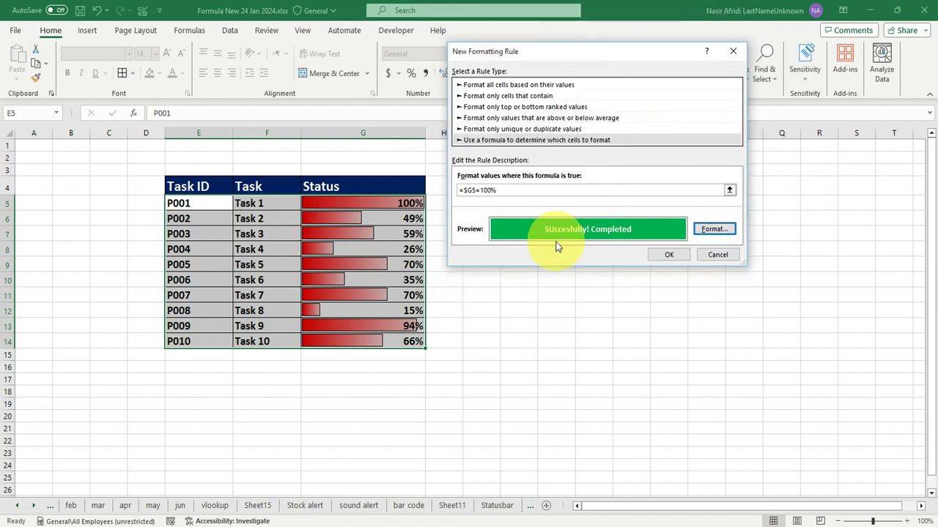
click(668, 255)
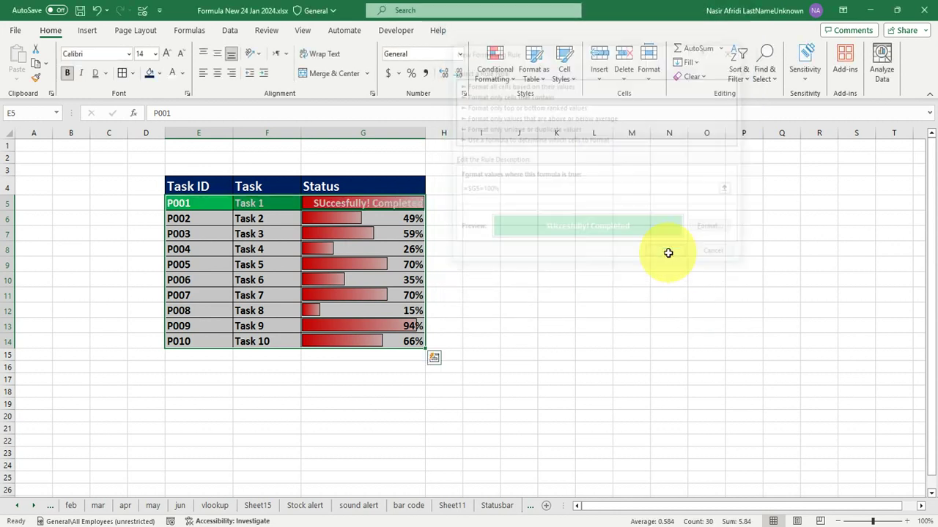
double_click(424, 132)
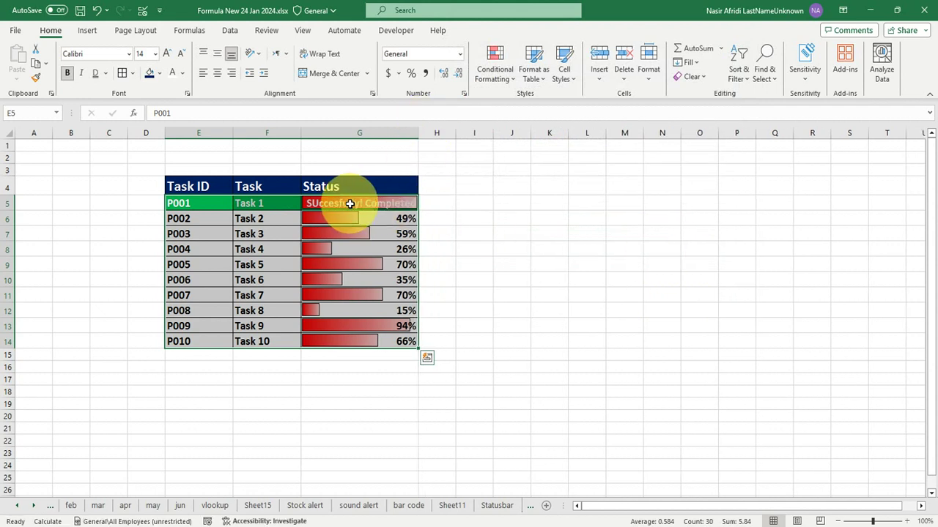
click(476, 295)
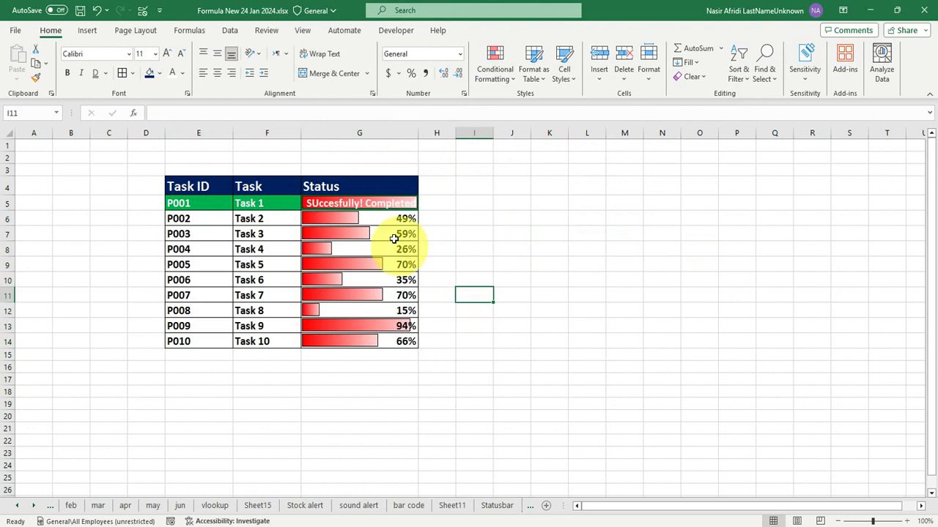
Step: Change the Status values to 89% for Task 1 and 100% for Task 9
click(386, 204)
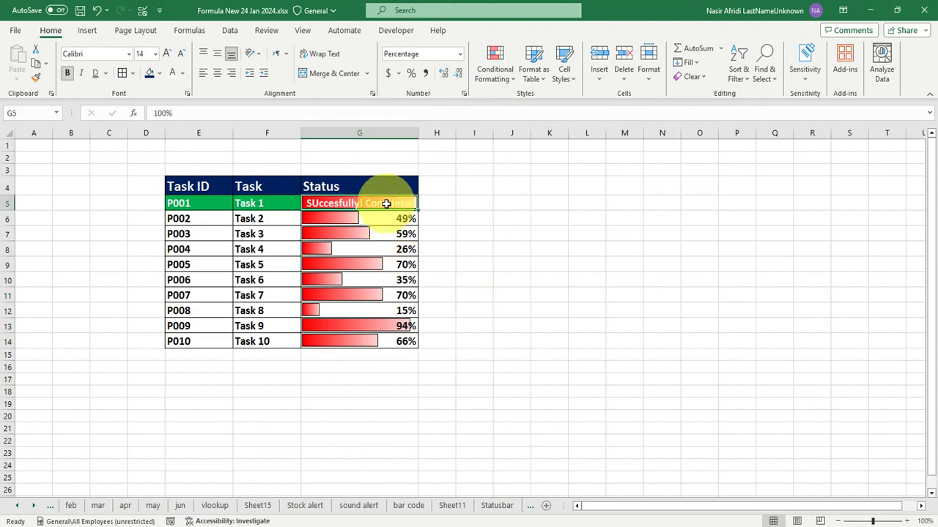
text(89)
key(Return)
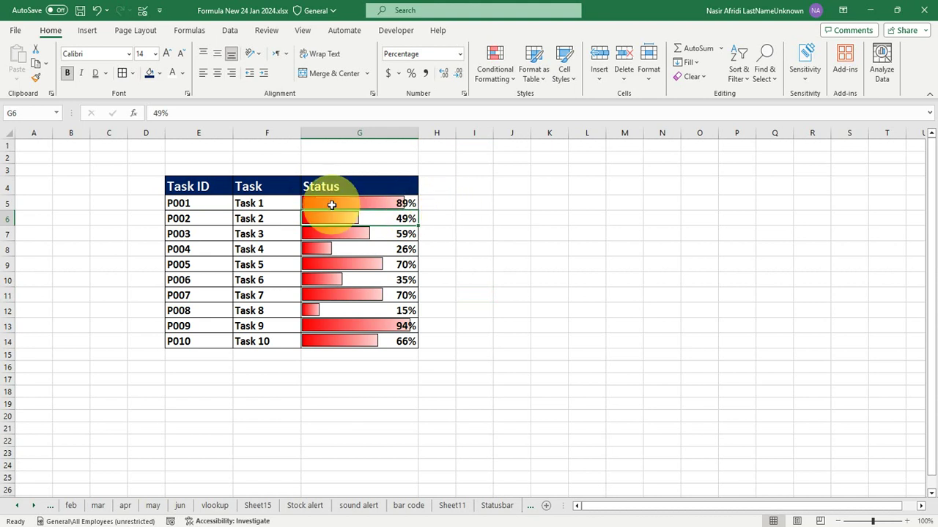
click(380, 330)
text(100)
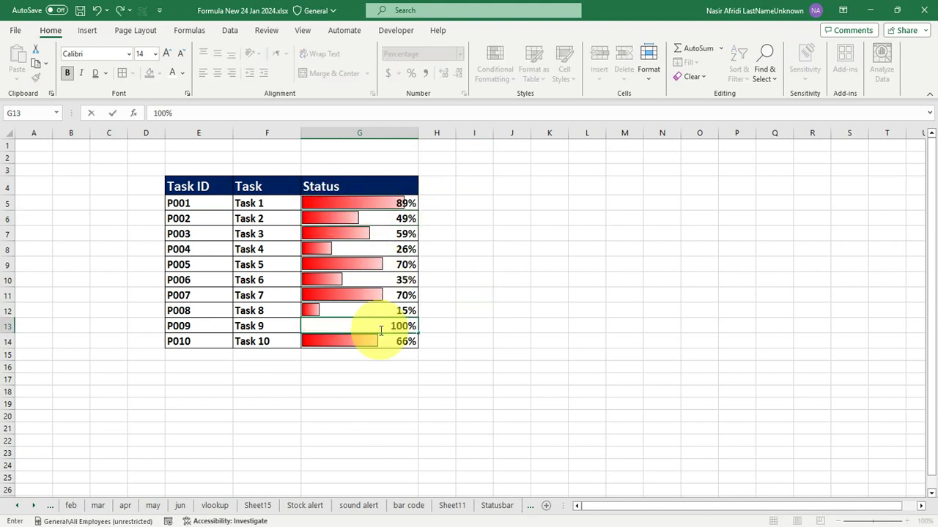
key(Return)
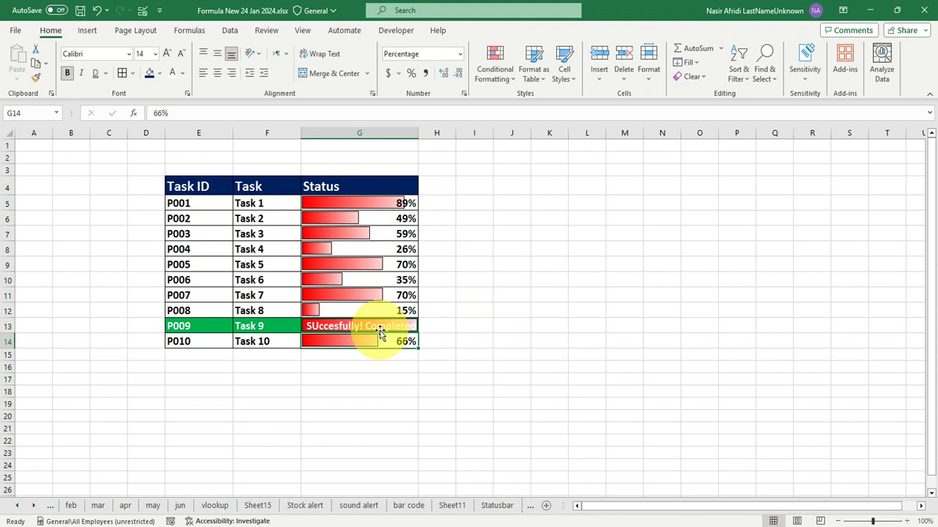
click(447, 358)
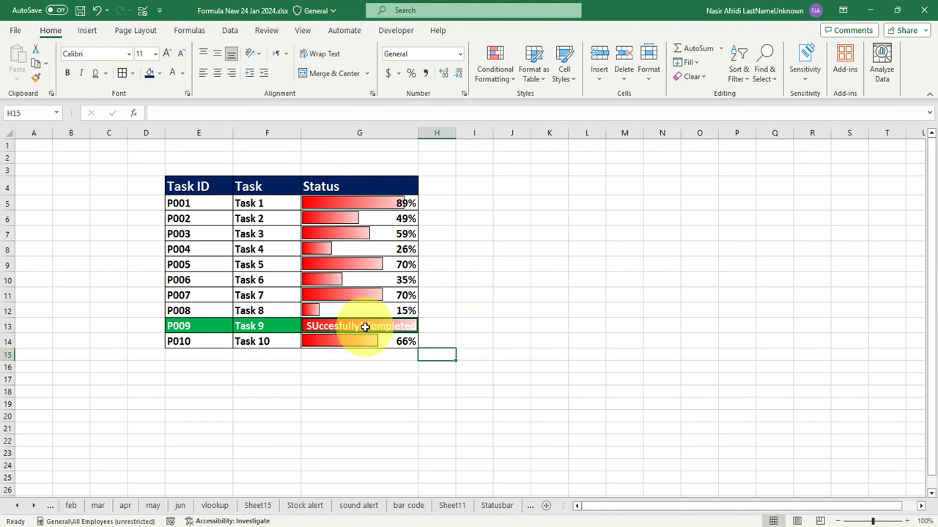
click(330, 326)
drag(191, 326, 256, 334)
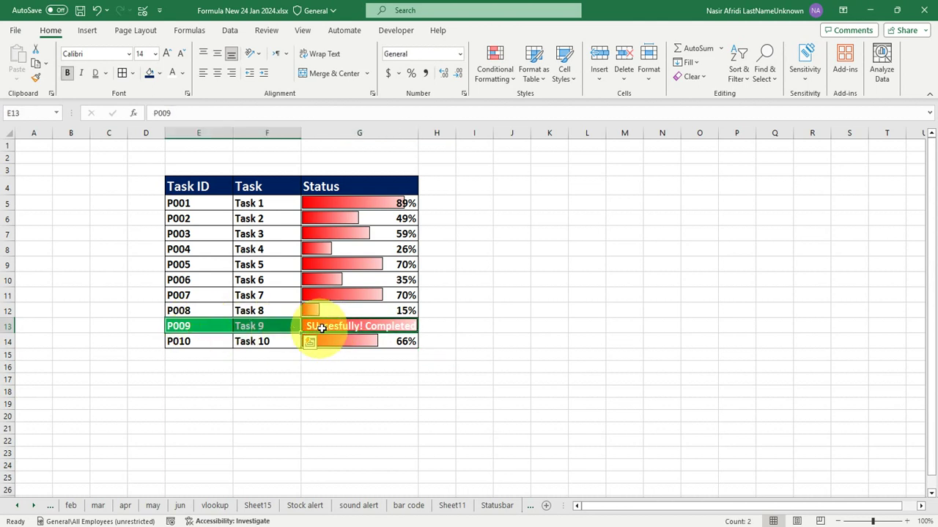
click(363, 331)
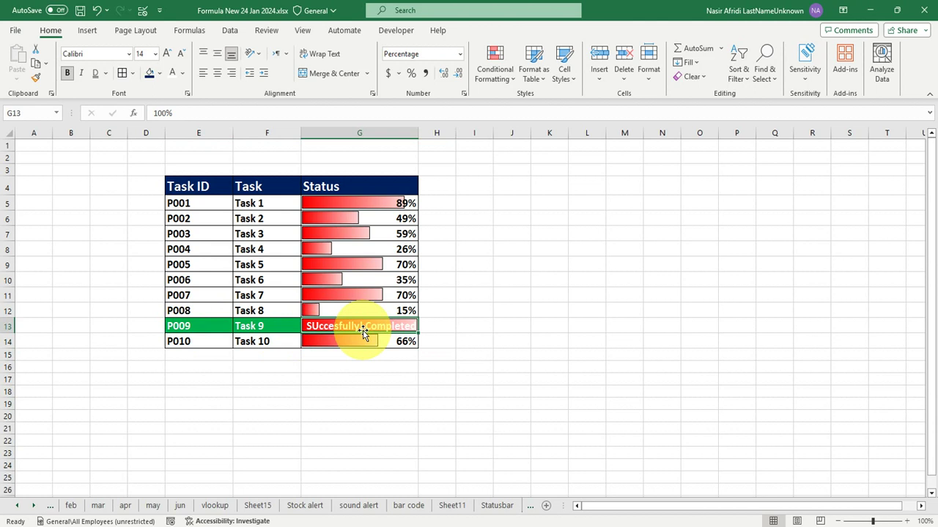
Step: Fill Task 1's Status value down through Task 10, and undo the fill
click(361, 201)
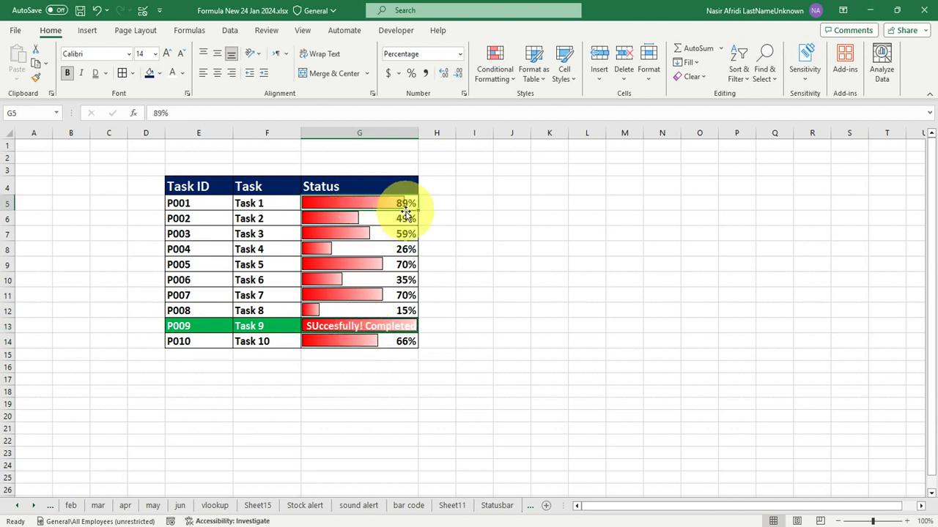
drag(420, 211, 414, 346)
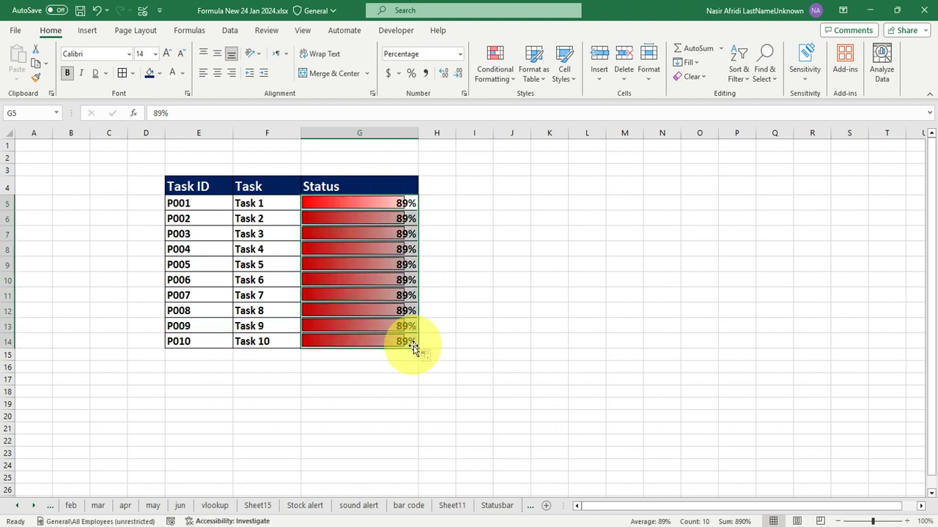
key(ctrl+z)
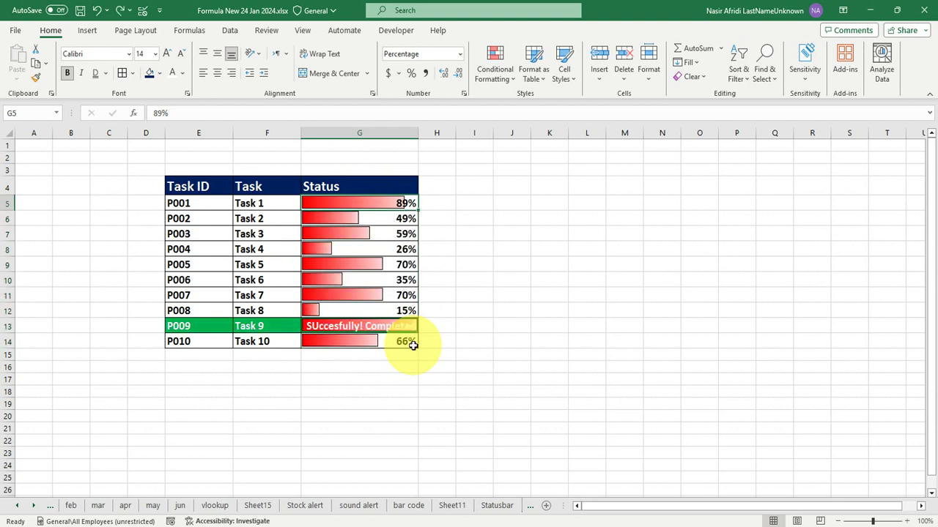
Step: Set Task 2's Status value to 100% to test the completion rule on its row
click(368, 217)
text(100)
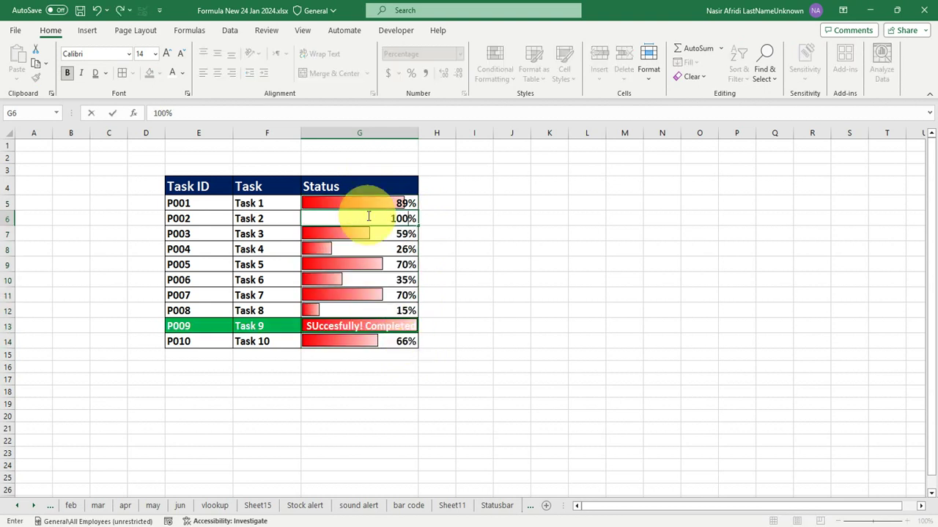
key(Return)
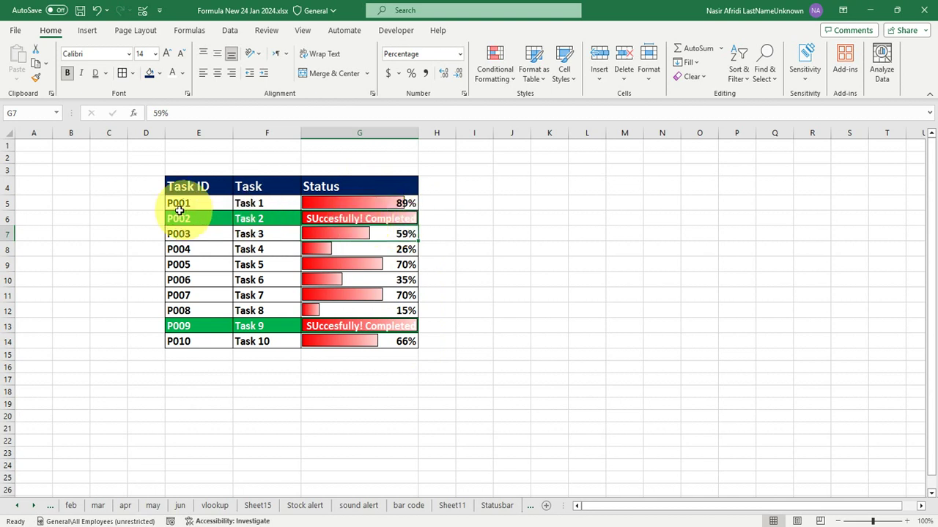
Step: Change the Status values to 89% for Task 2 and 79% for Task 9
click(358, 218)
text(89)
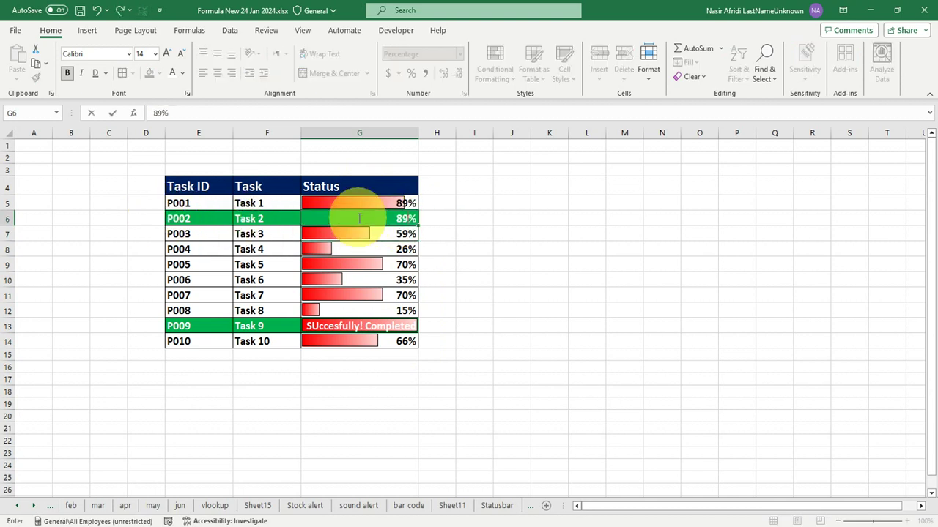
key(Return)
click(347, 323)
text(79)
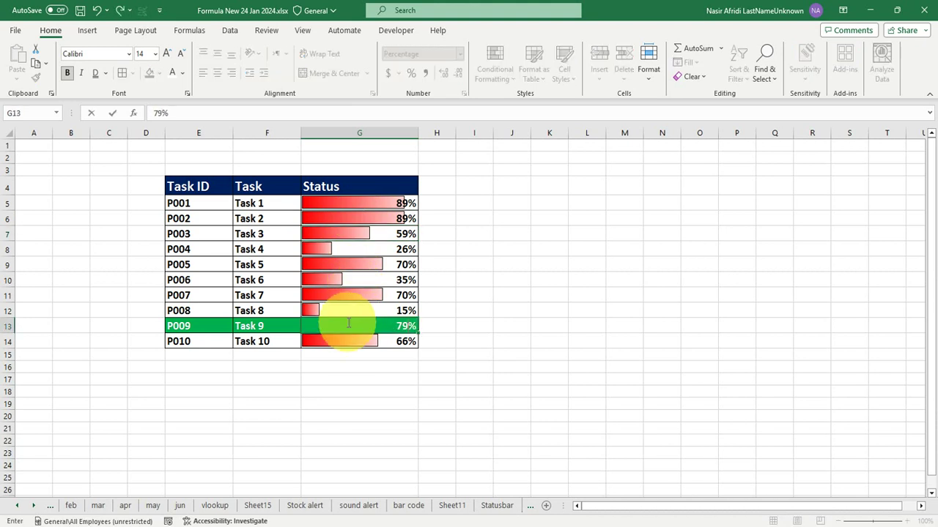
key(Return)
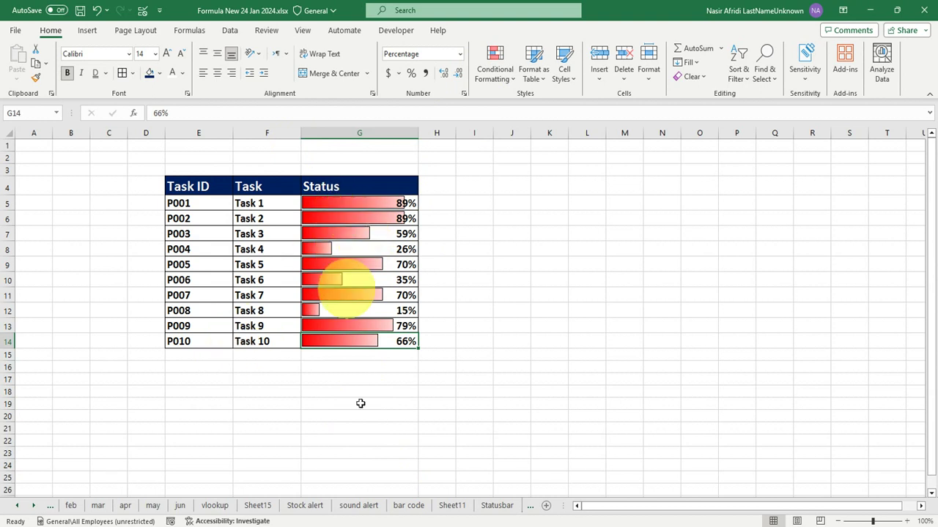
mouse_move(414, 523)
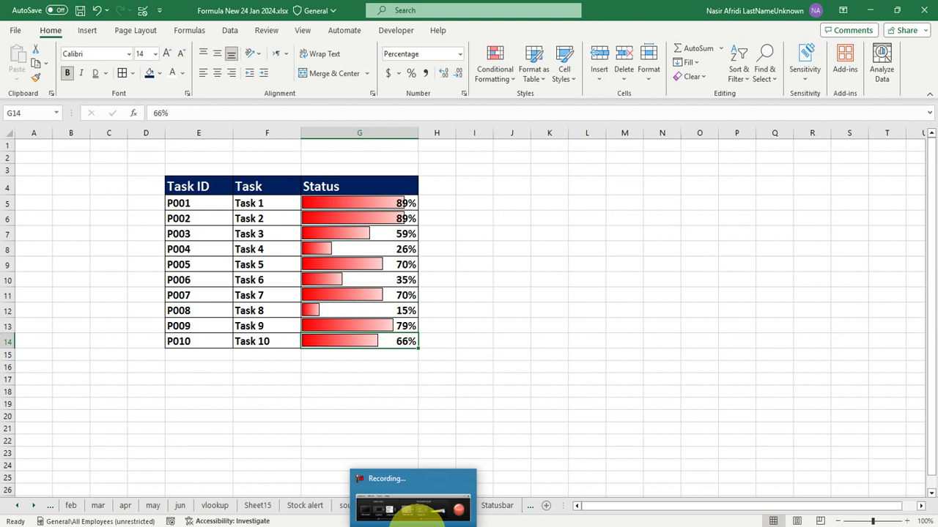
click(413, 509)
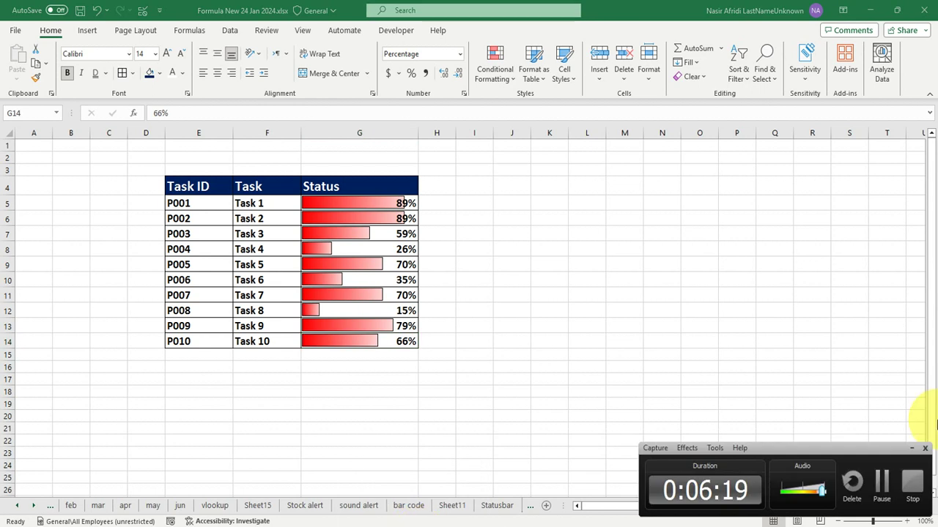